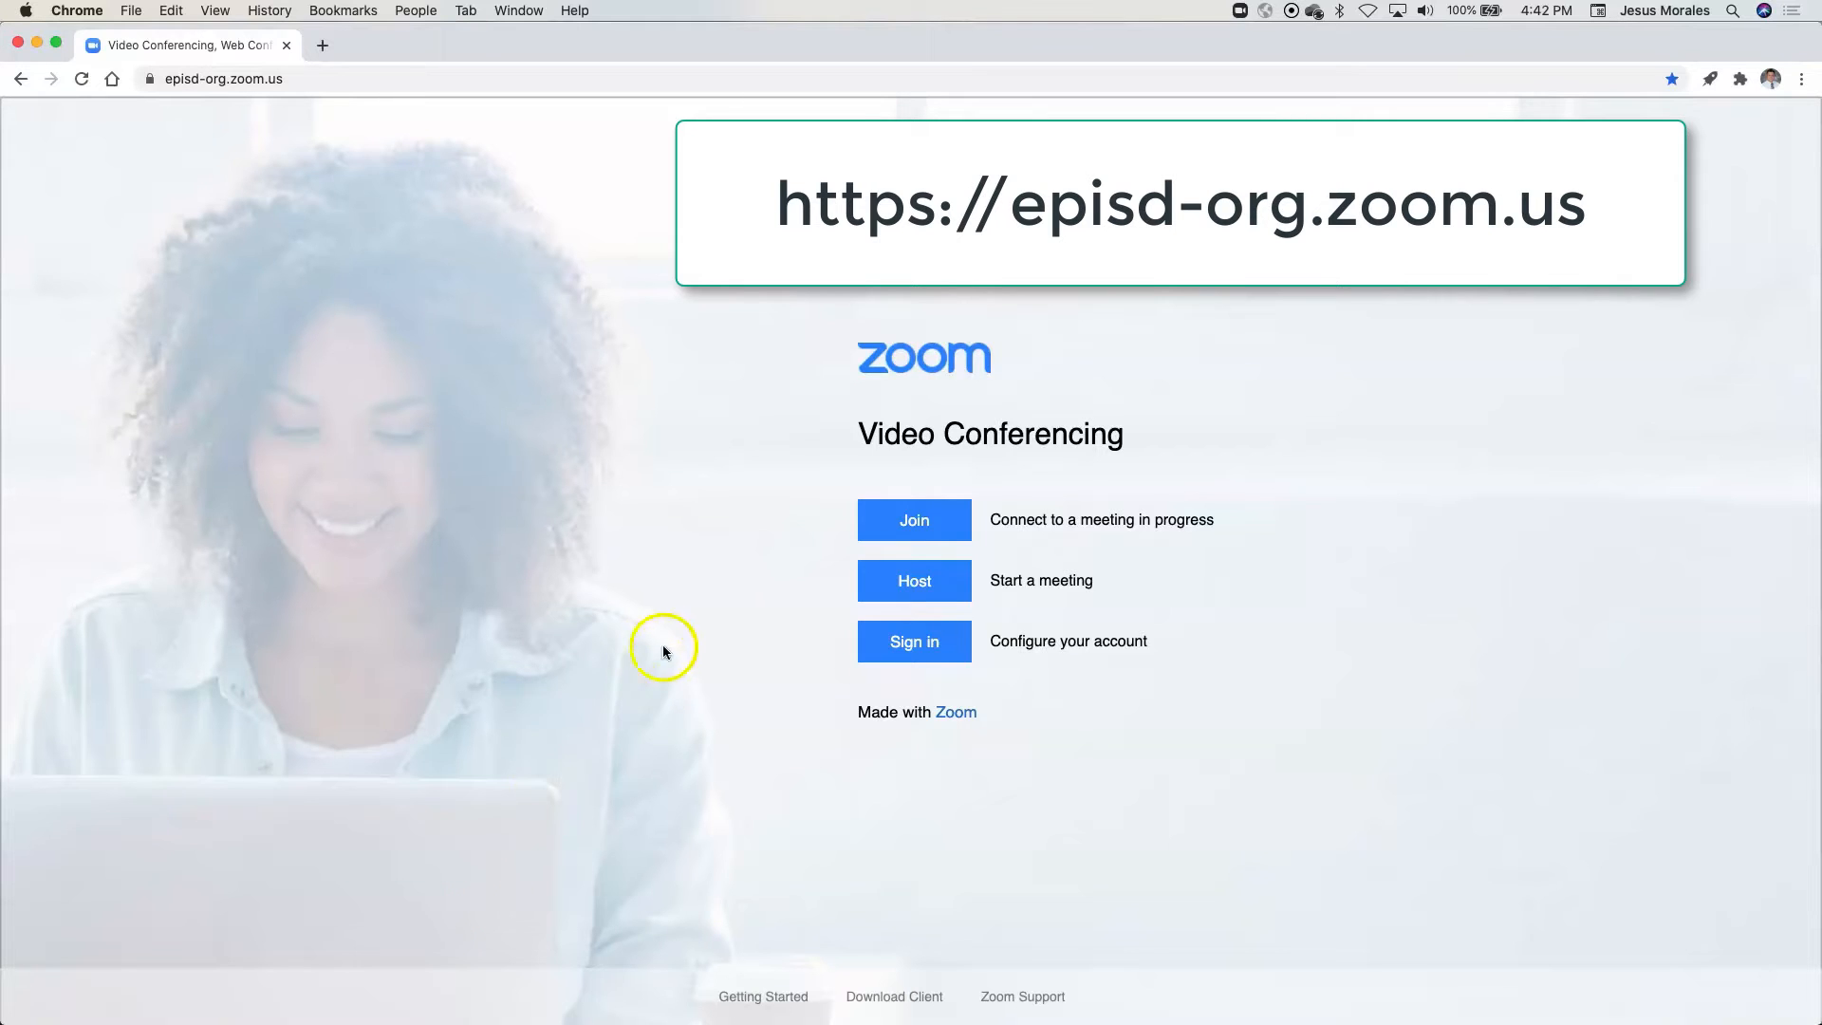
# Sign in to the Zoom account and start scheduling a meeting with the topic "Coffee with the Counselor"
pyautogui.click(930, 646)
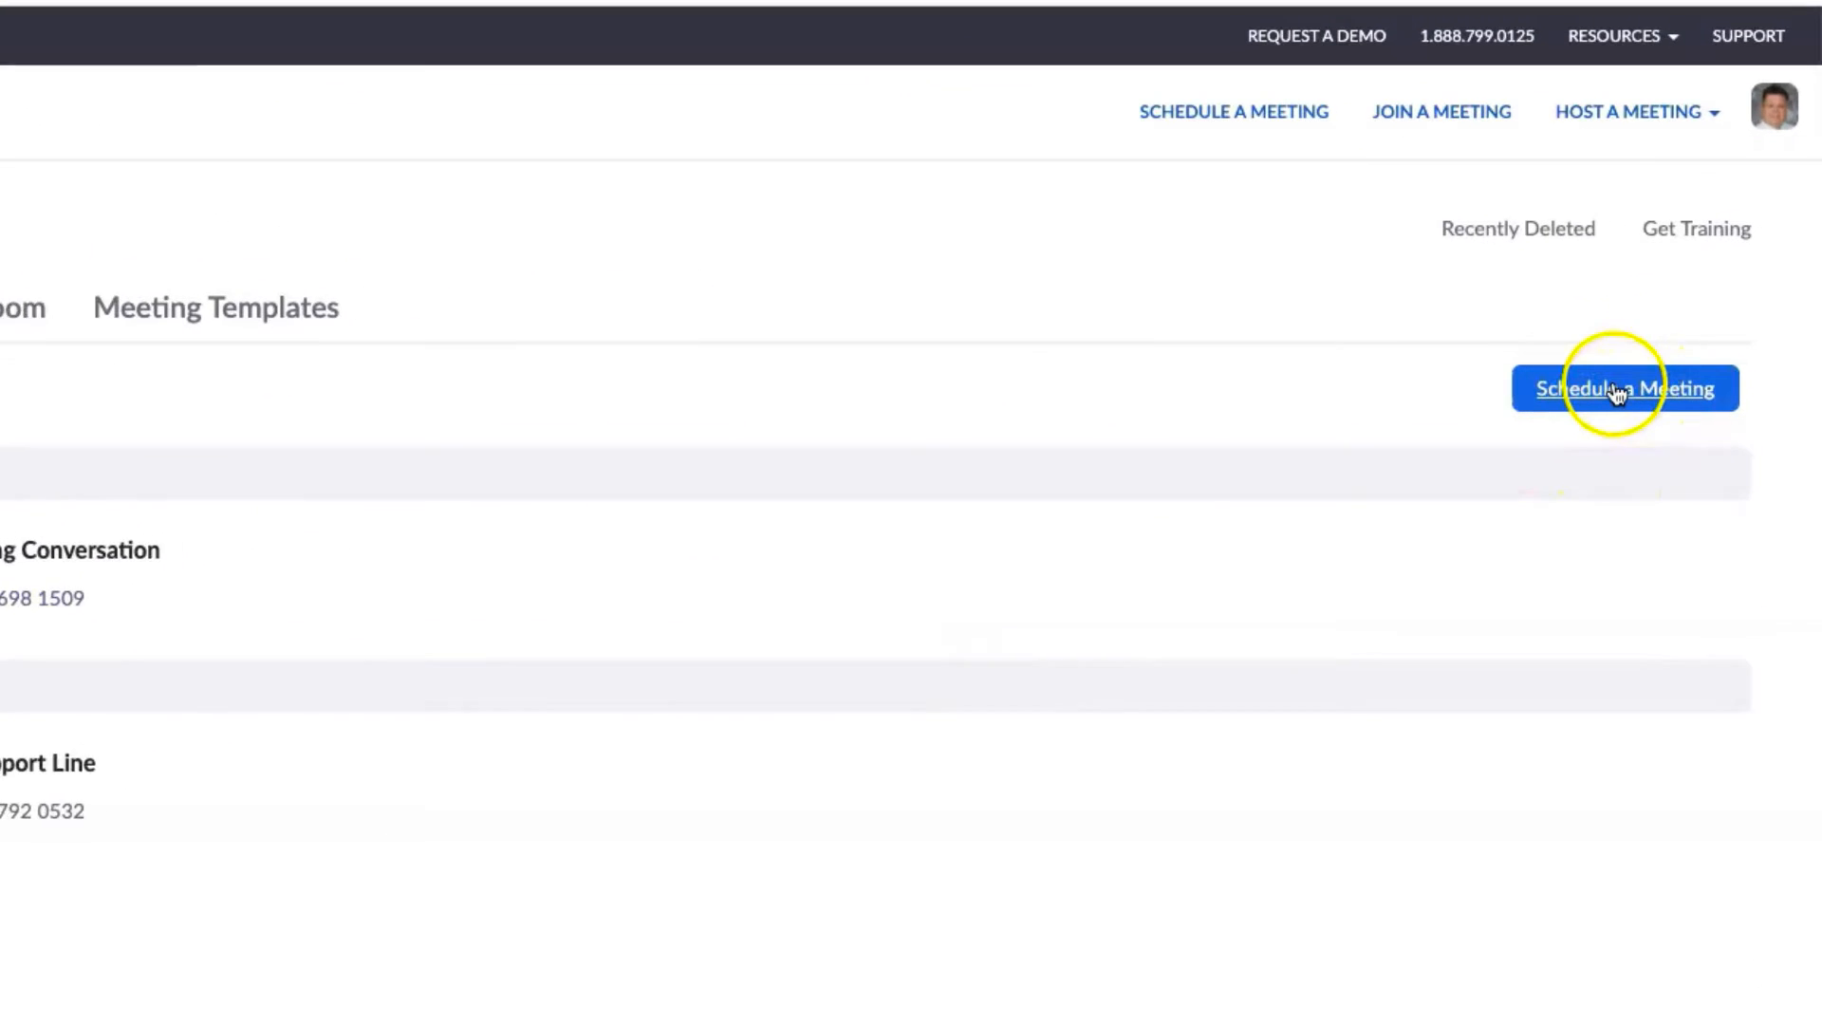
pyautogui.click(1618, 393)
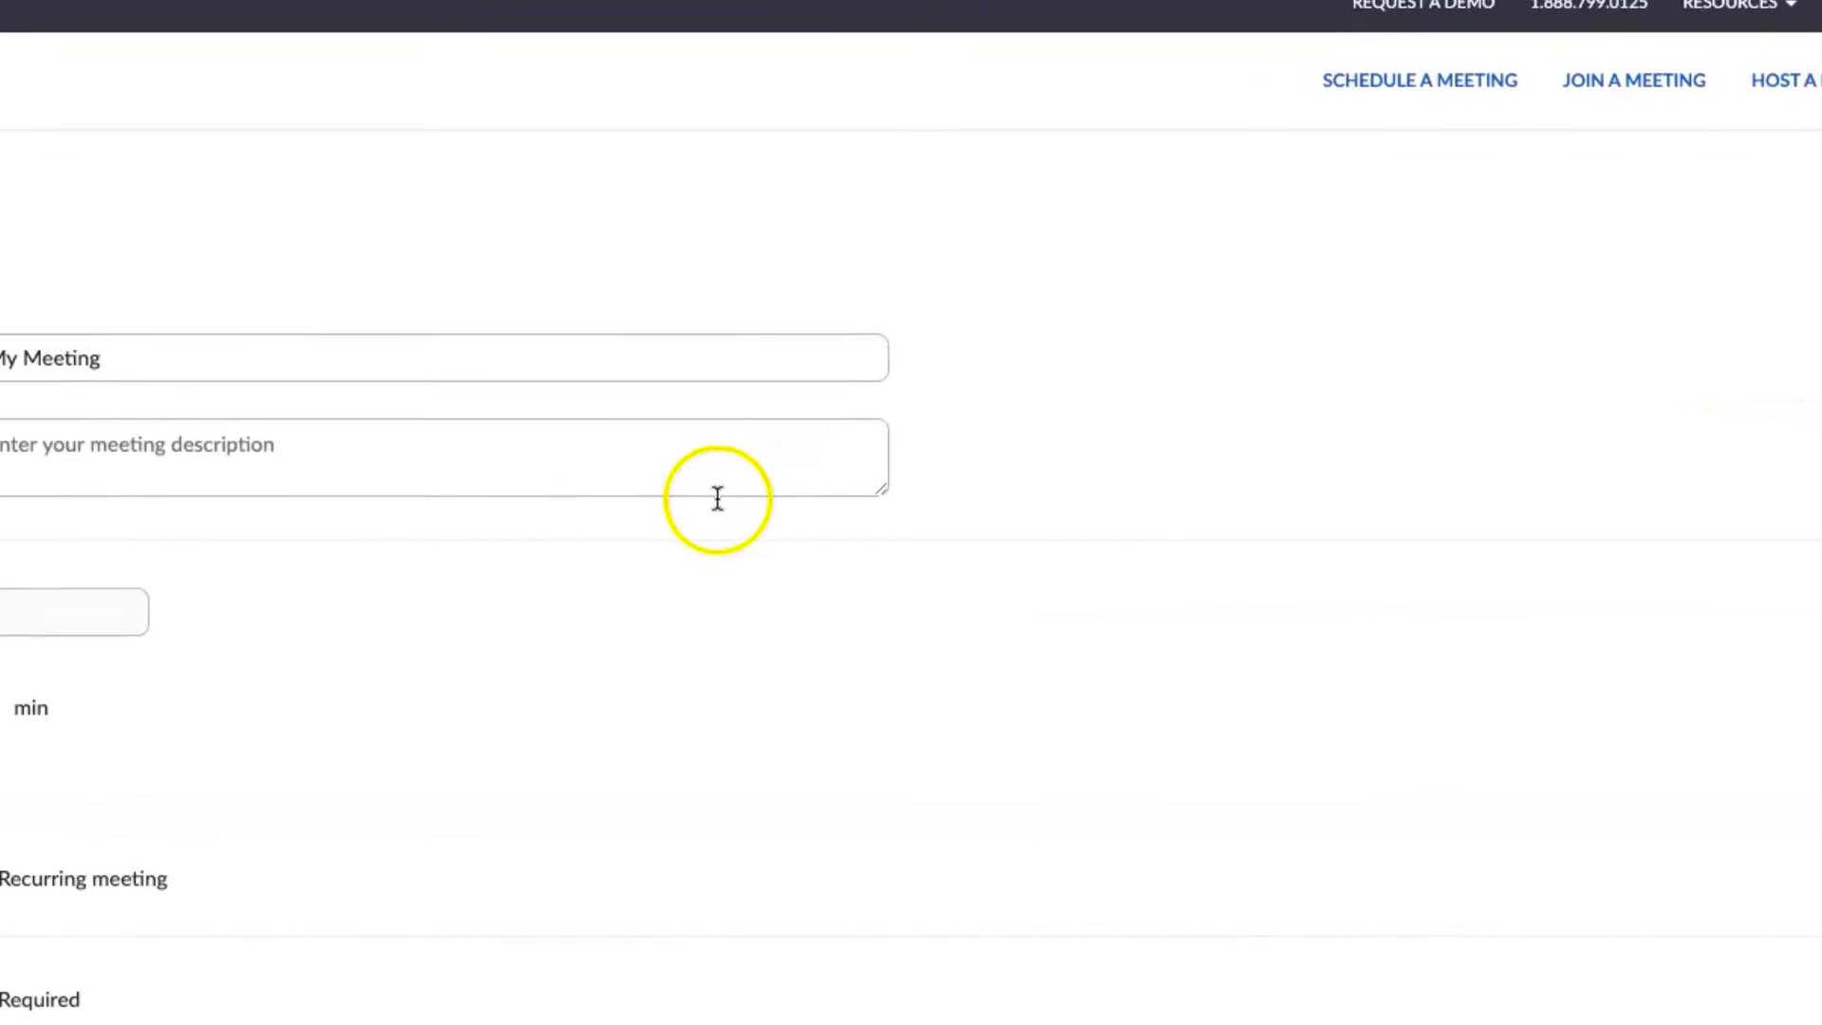
pyautogui.tripleClick(691, 225)
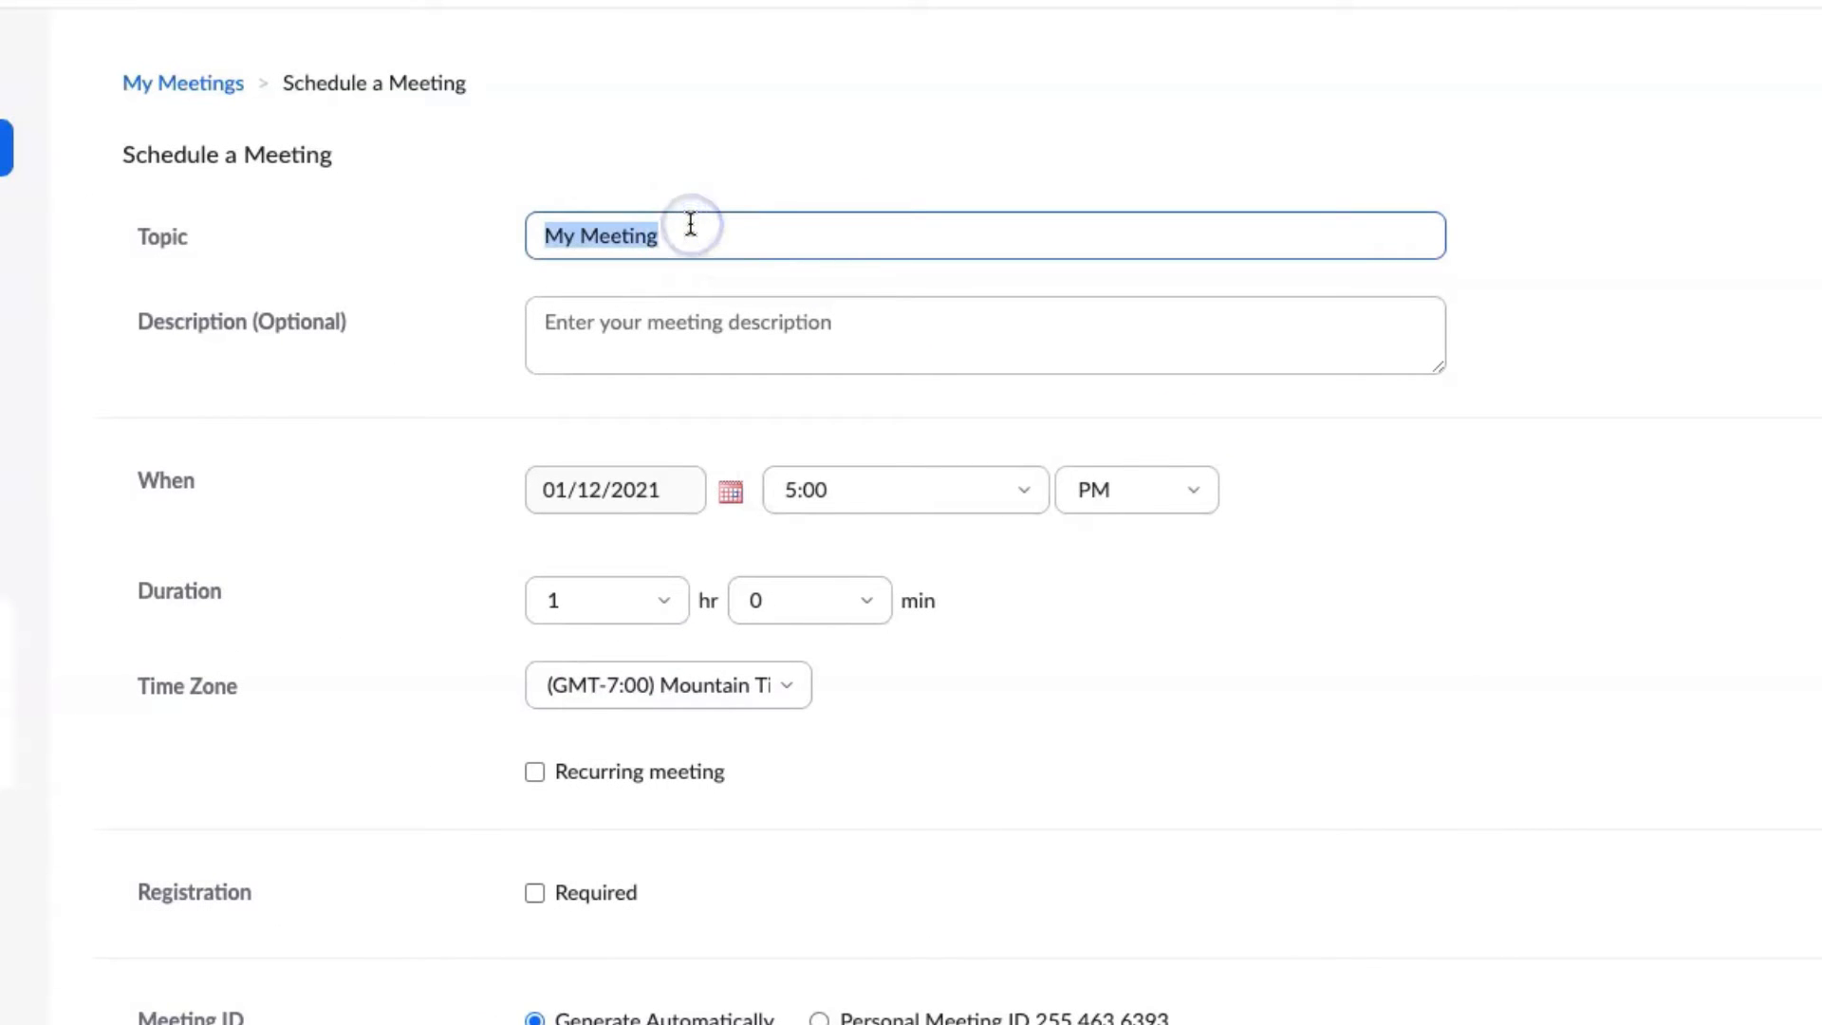
pyautogui.write('Coffee')
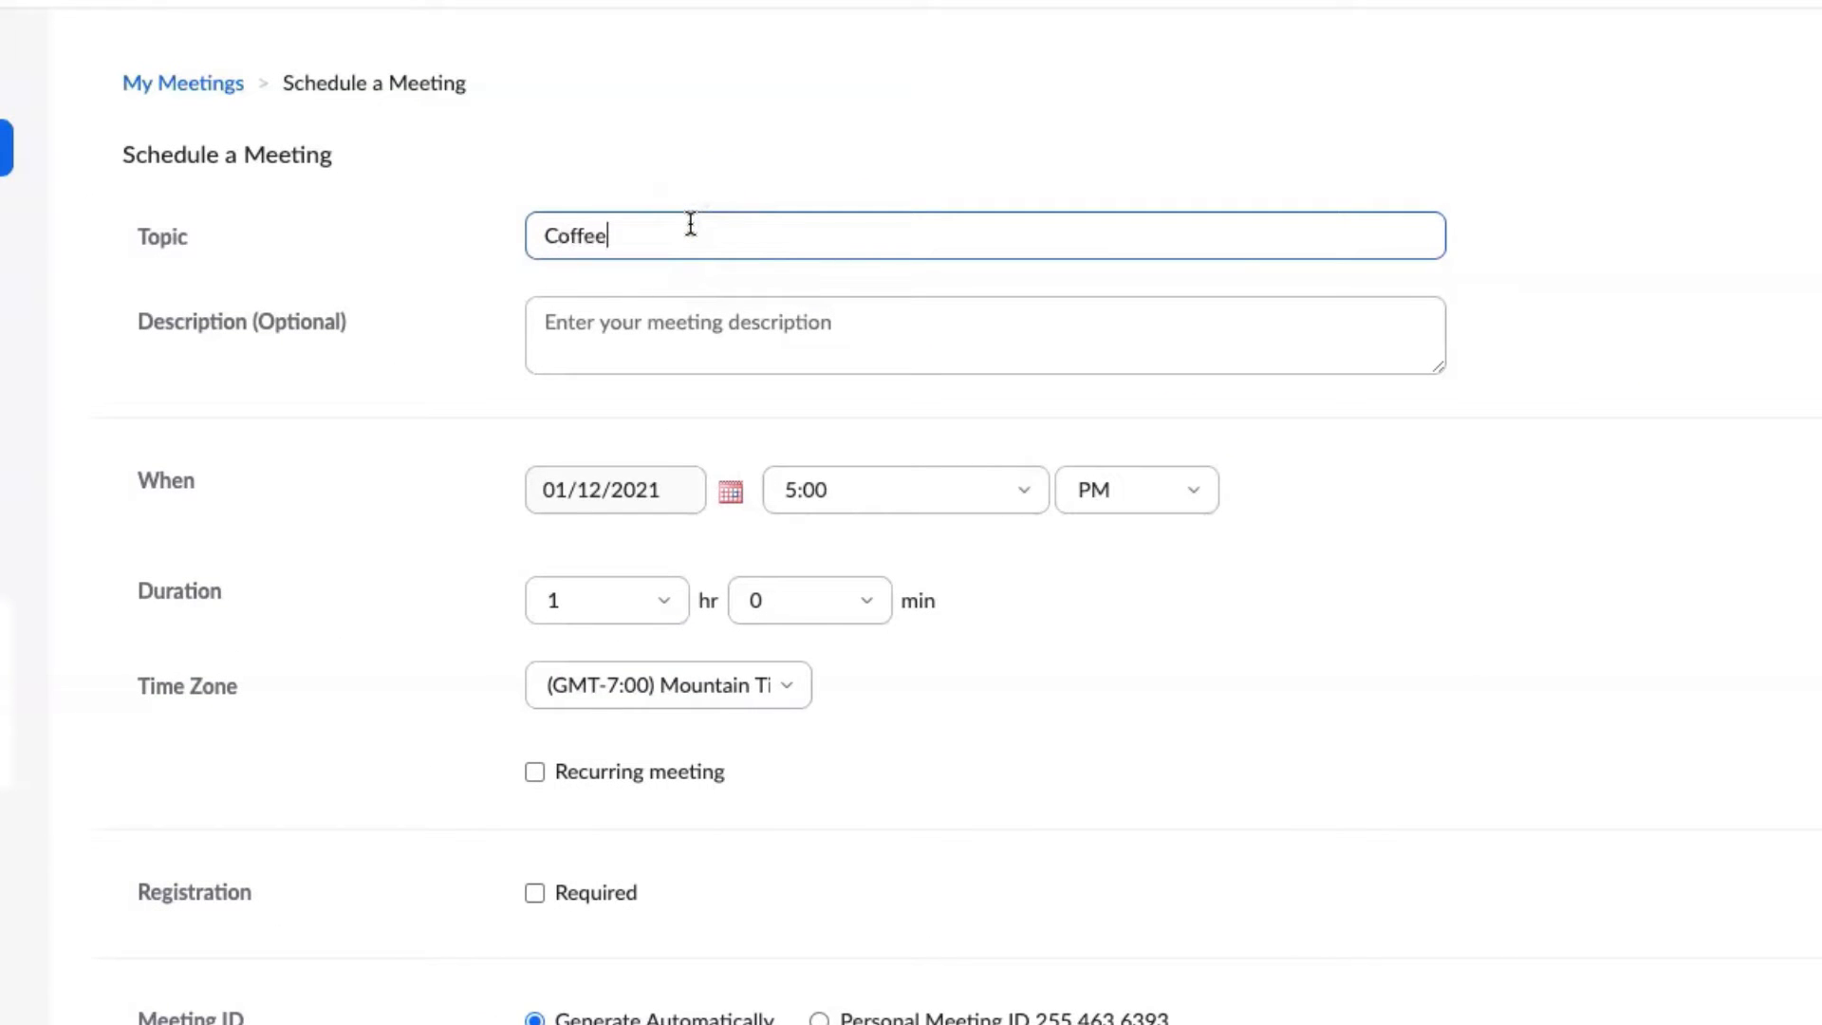
pyautogui.write(' with the Counselor')
# Enter the meeting description "This is where we will meet every first Friday of the month."
pyautogui.click(671, 330)
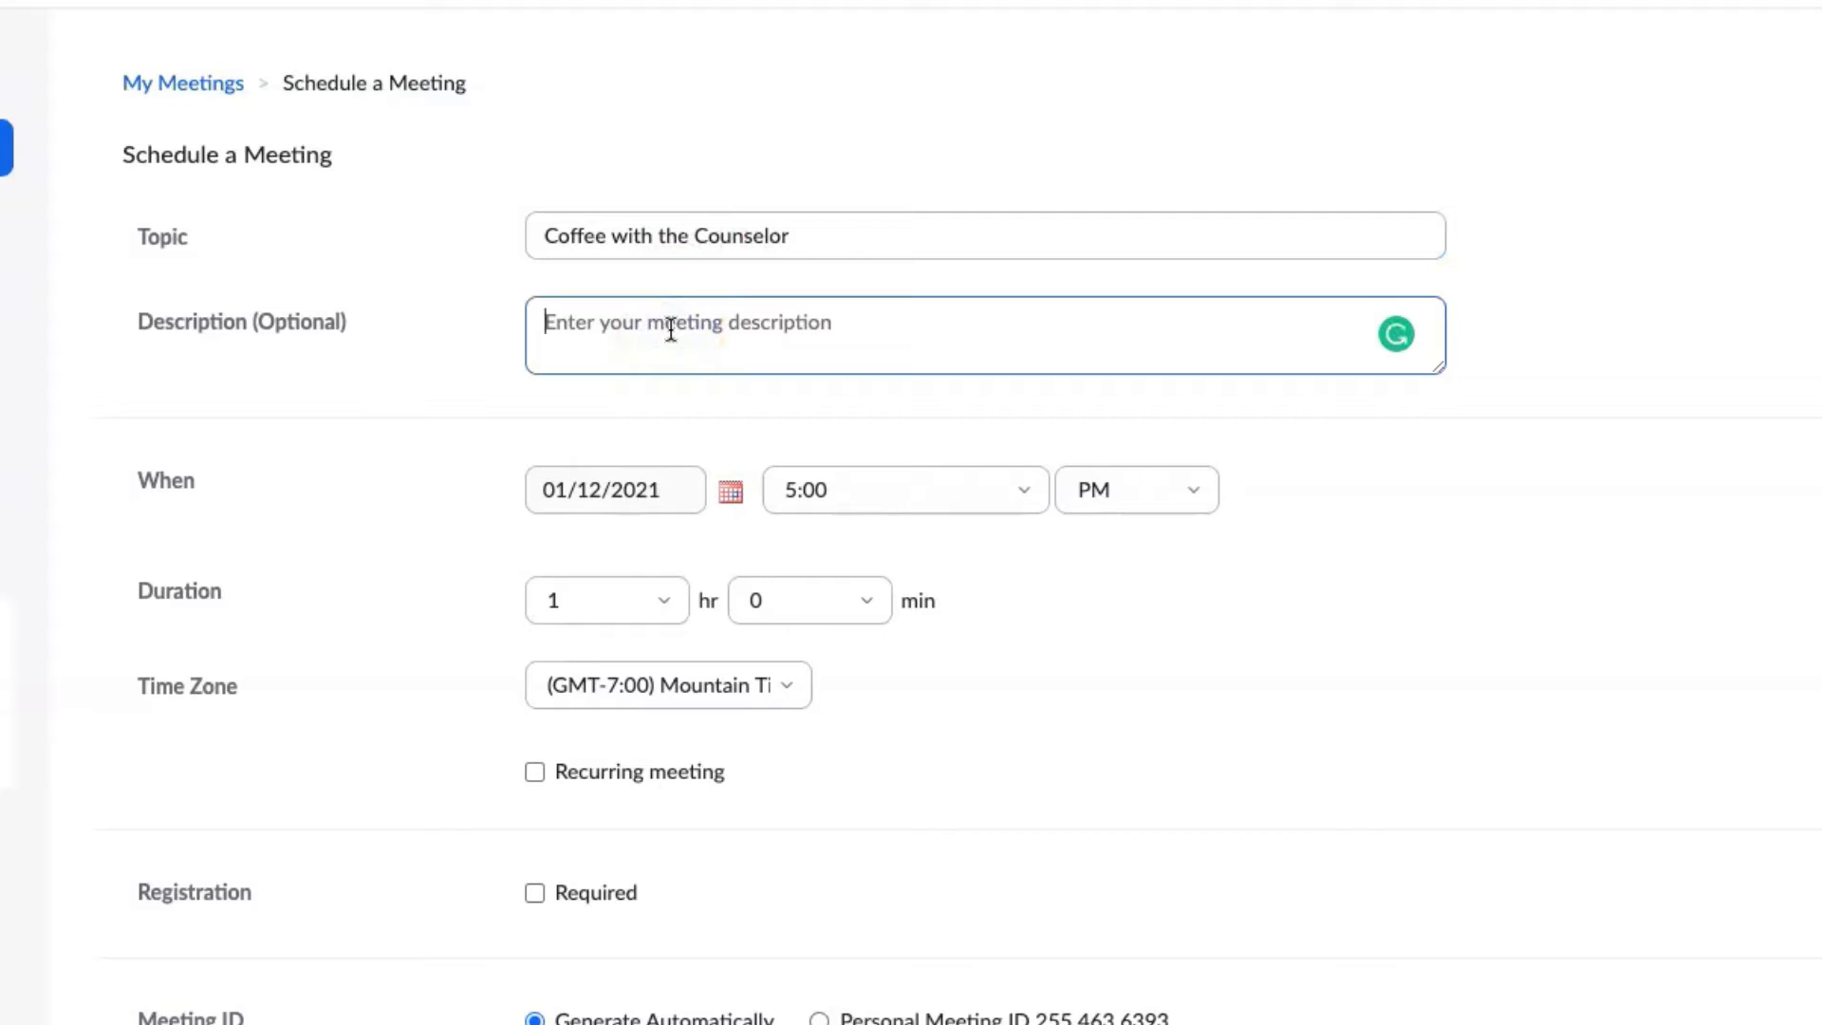
pyautogui.write('This is w')
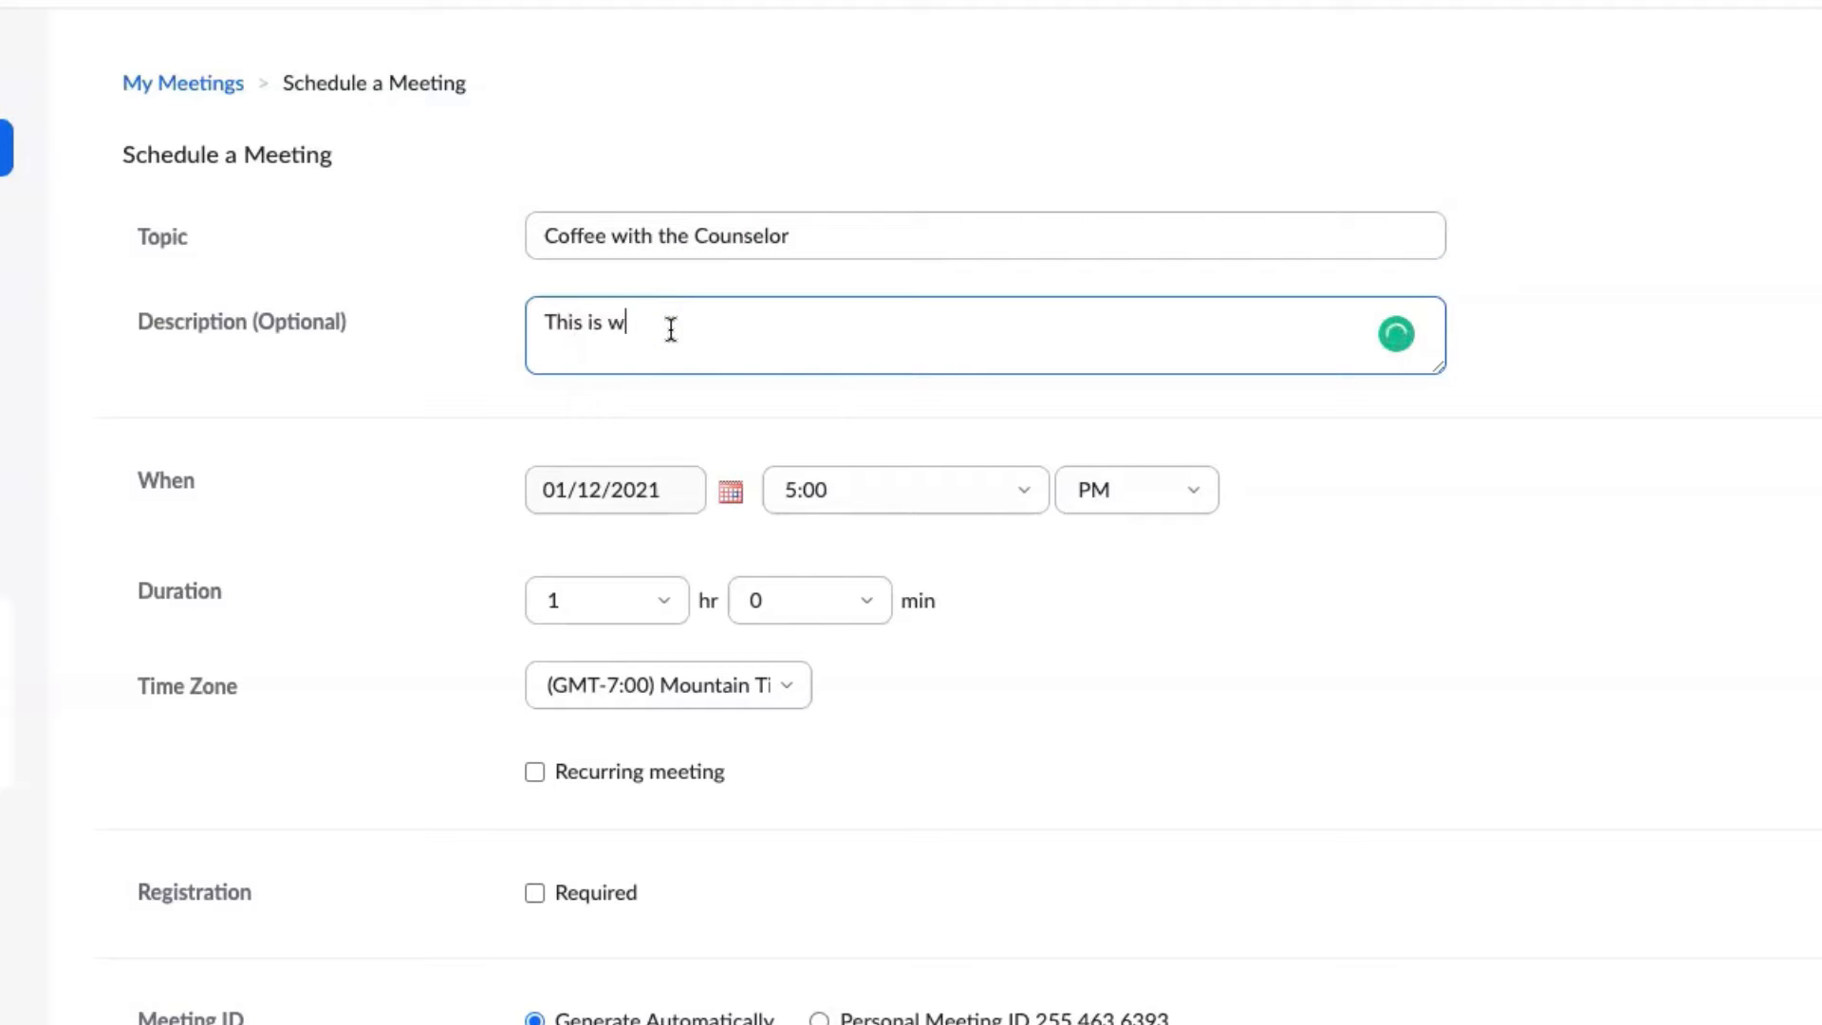
pyautogui.write('here will w')
pyautogui.press('BackSpace')
pyautogui.press('BackSpace')
pyautogui.press('BackSpace')
pyautogui.press('BackSpace')
pyautogui.press('BackSpace')
pyautogui.write('e will meet to')
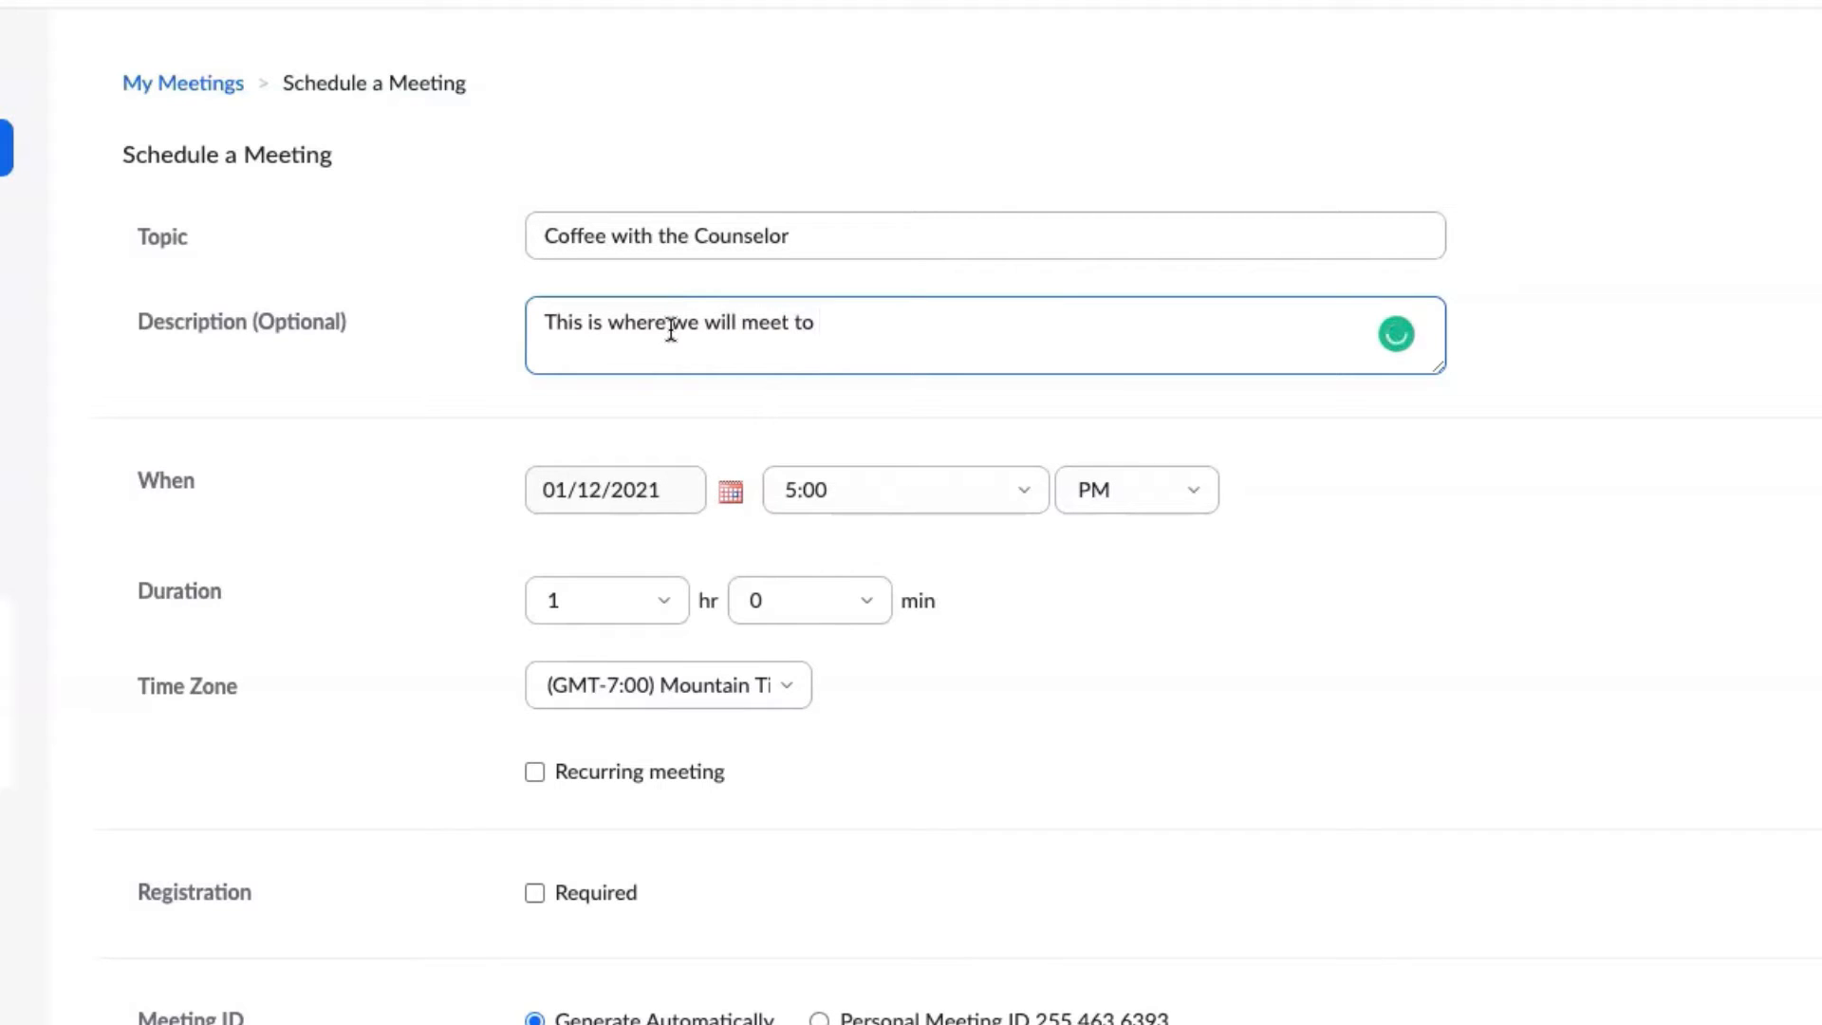
pyautogui.press('BackSpace')
pyautogui.press('BackSpace')
pyautogui.press('BackSpace')
pyautogui.write('every ')
pyautogui.write('frist')
pyautogui.press('BackSpace')
pyautogui.press('BackSpace')
pyautogui.press('BackSpace')
pyautogui.press('BackSpace')
pyautogui.write('irst fri')
pyautogui.press('BackSpace')
pyautogui.press('BackSpace')
pyautogui.press('BackSpace')
pyautogui.write('Friday of the M')
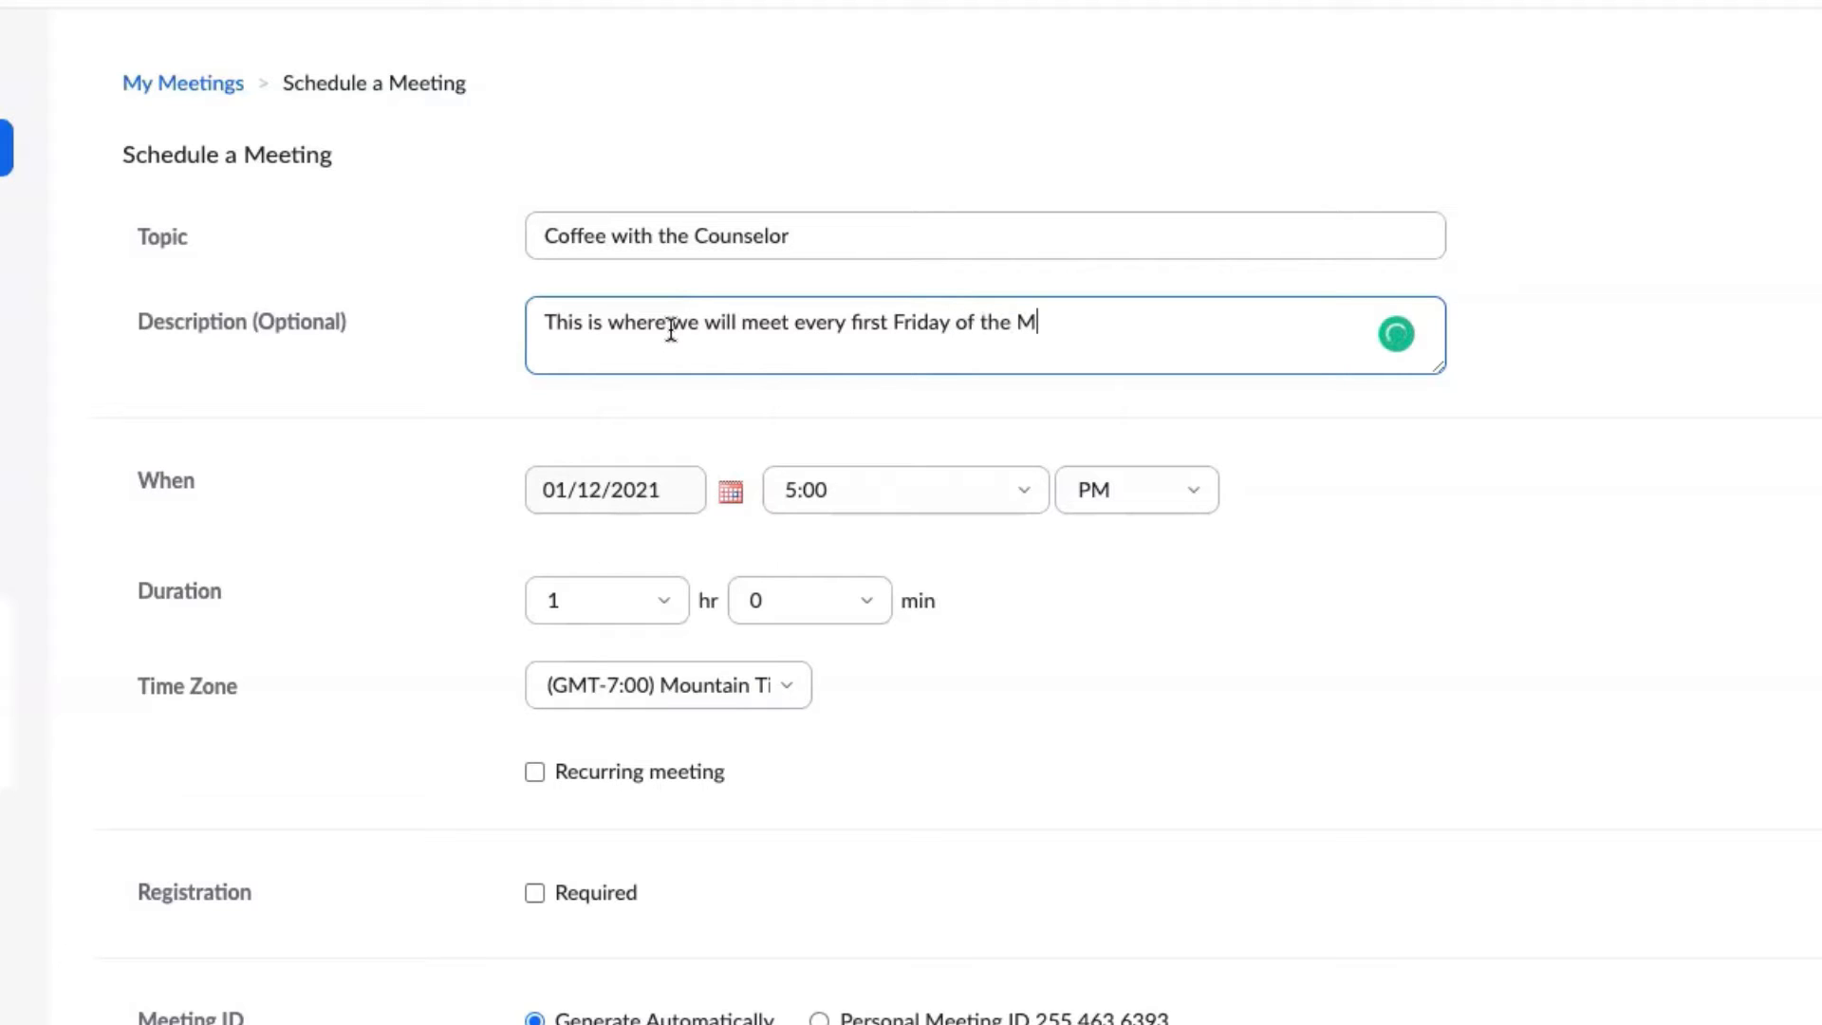
pyautogui.press('BackSpace')
pyautogui.write('month.')
# Make the meeting recurring with monthly recurrence, occurring on the first Friday of the month
pyautogui.click(534, 774)
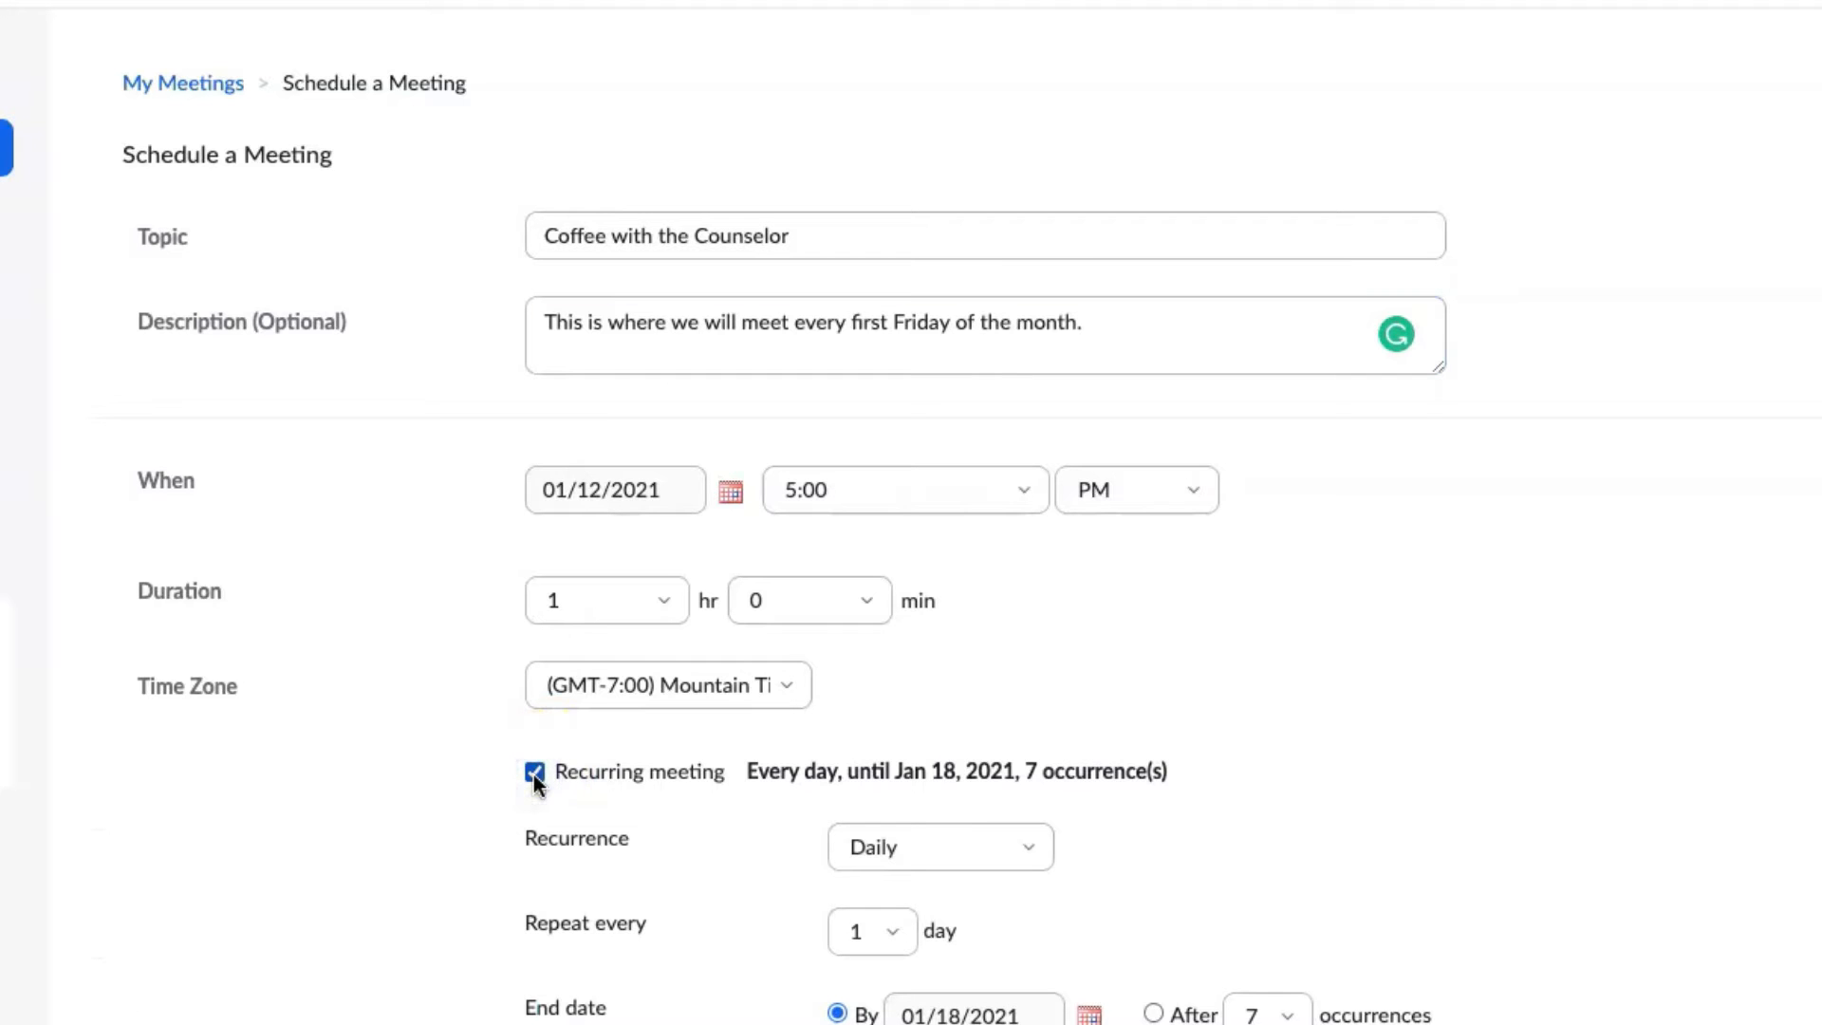
pyautogui.scroll(-1, 1237, 737)
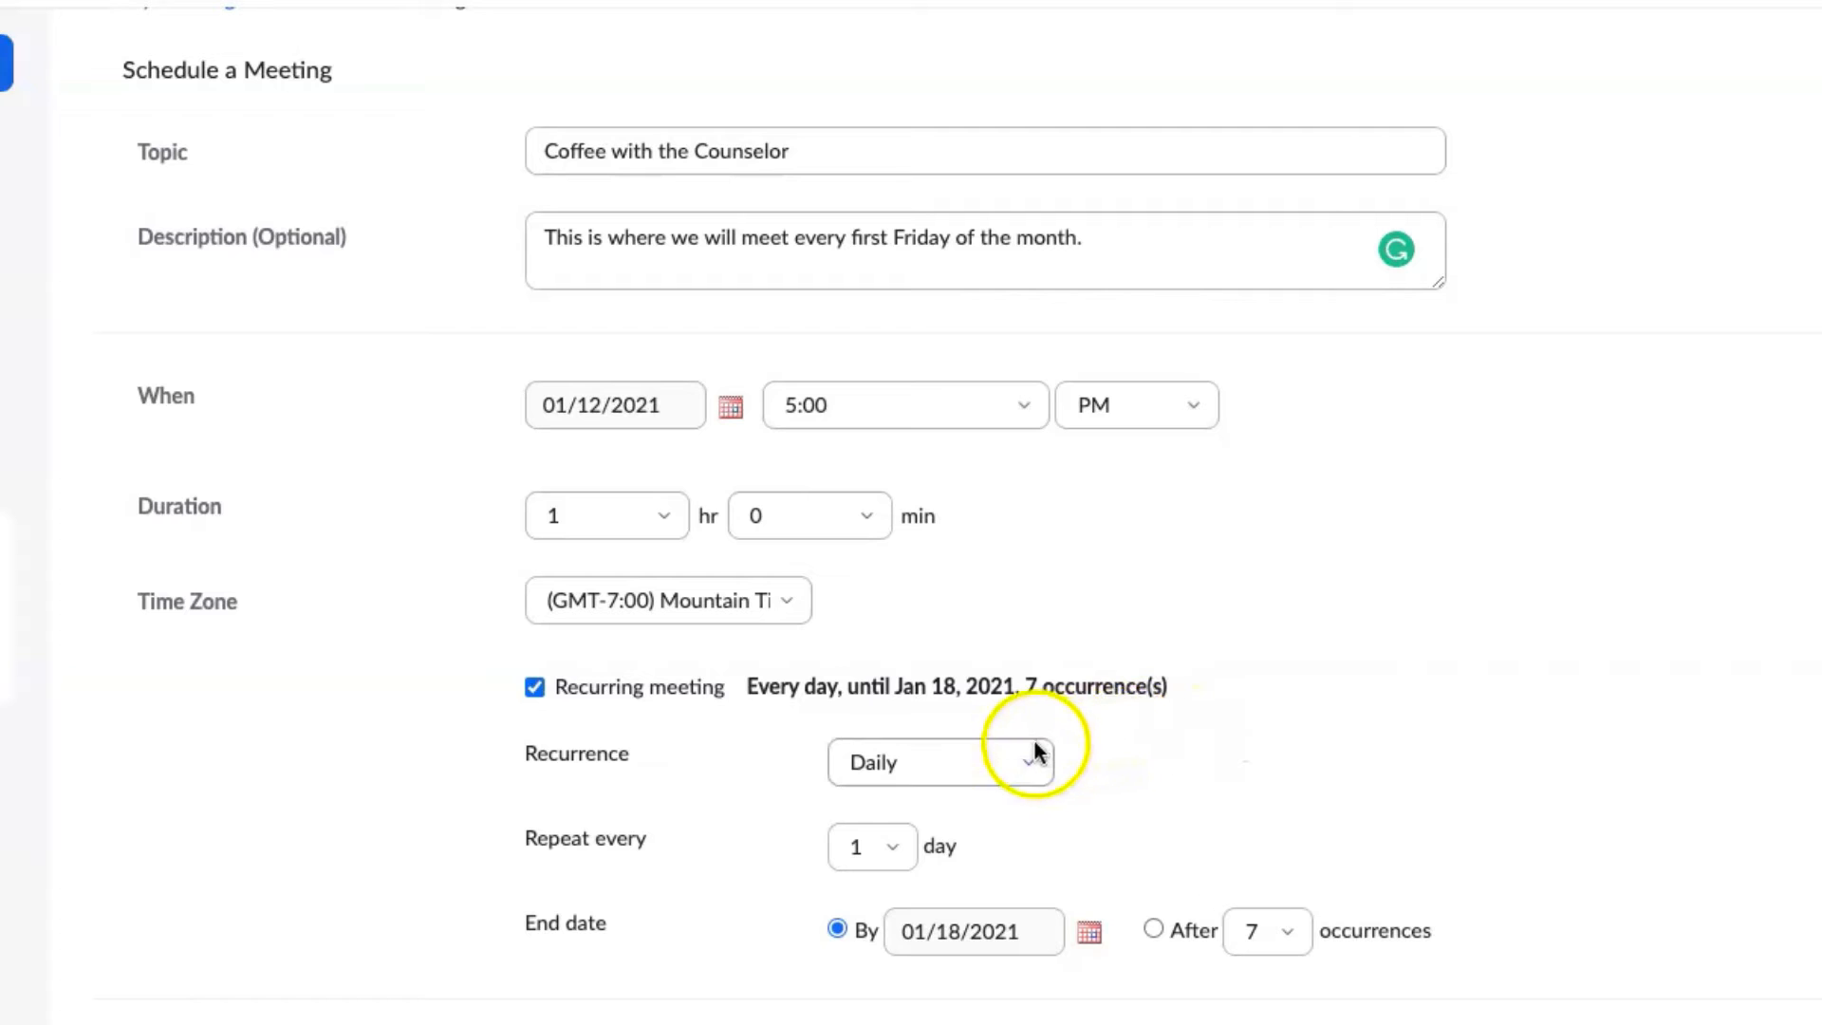
pyautogui.click(1019, 762)
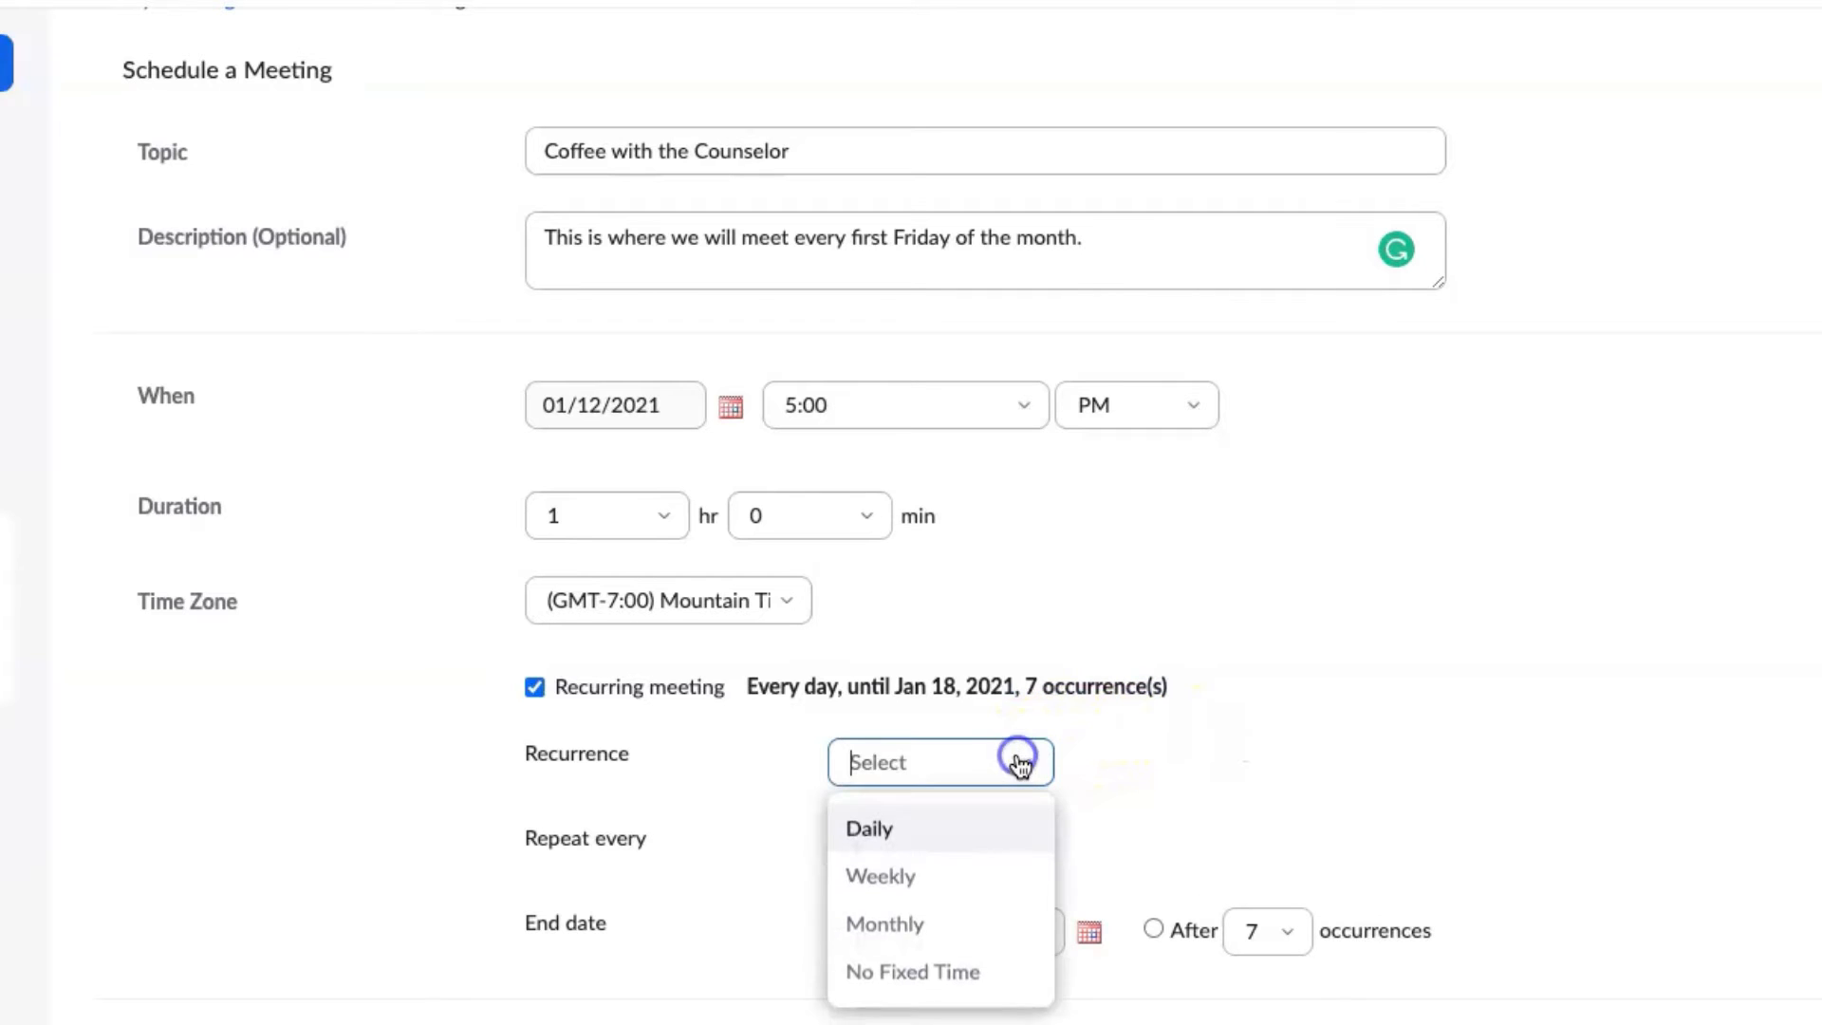
pyautogui.click(911, 924)
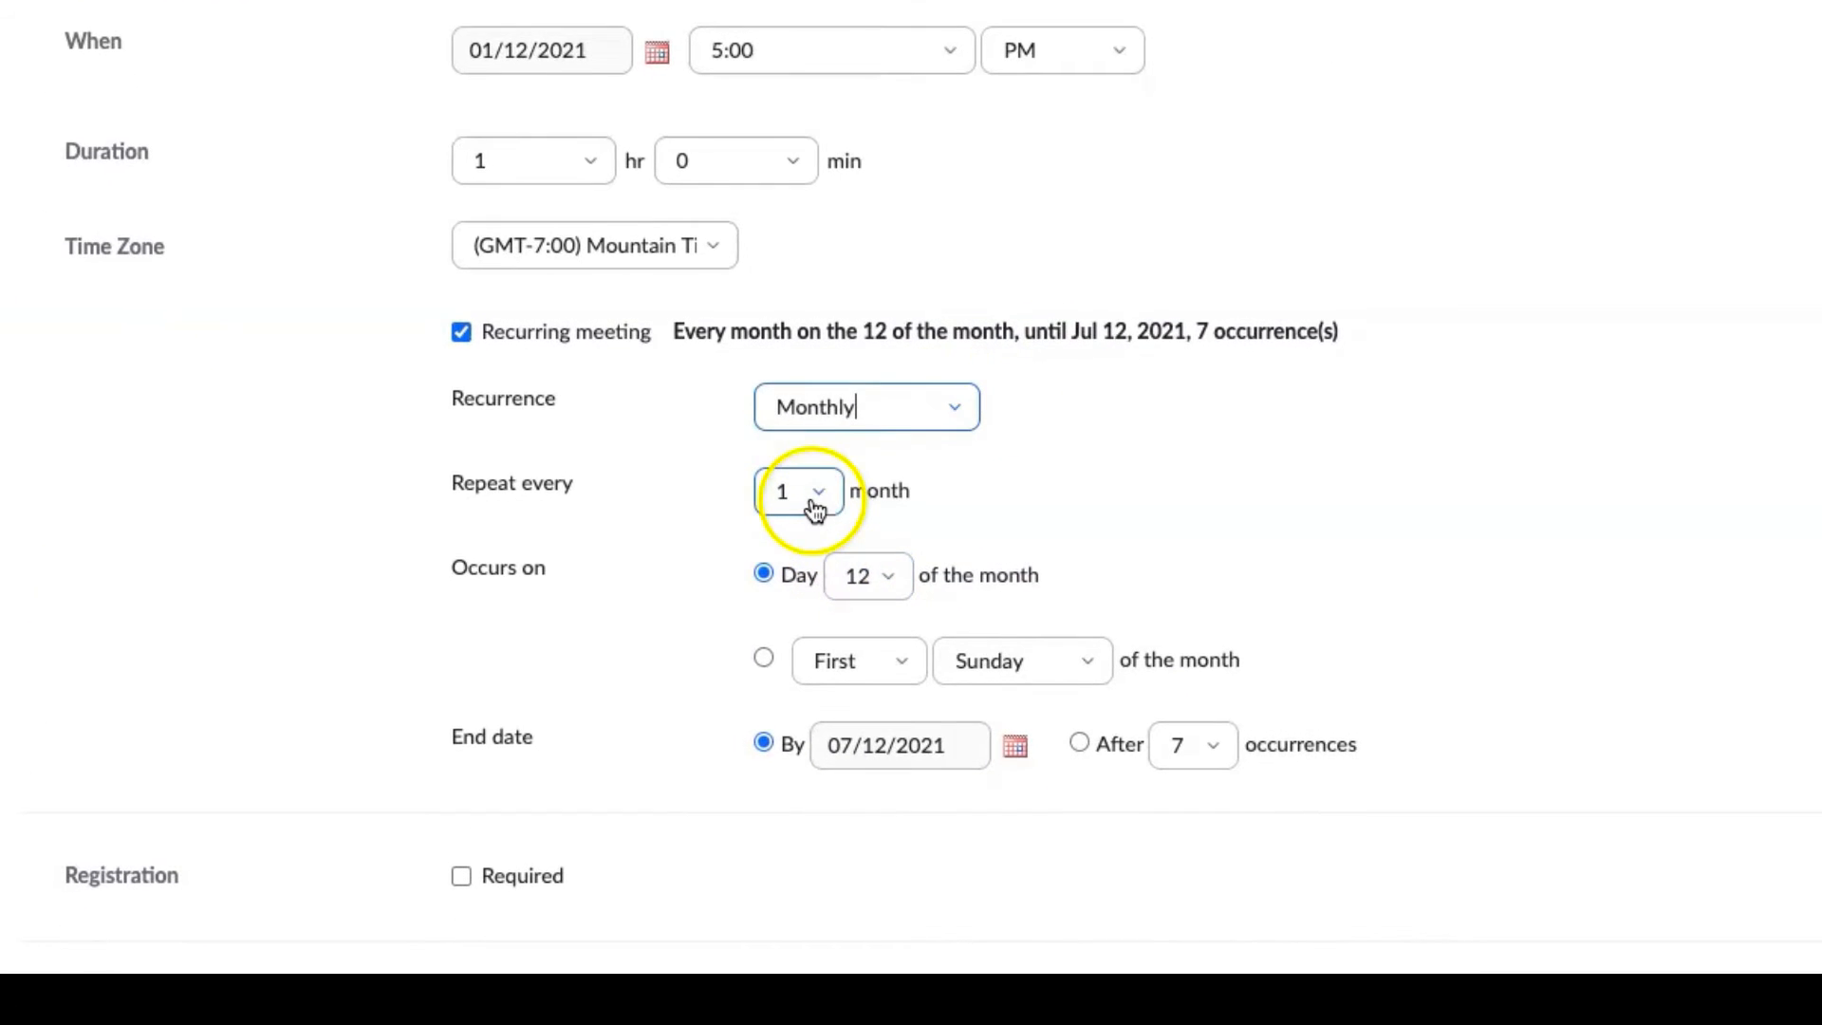
pyautogui.scroll(-1, 1076, 835)
pyautogui.scroll(-1, 1006, 496)
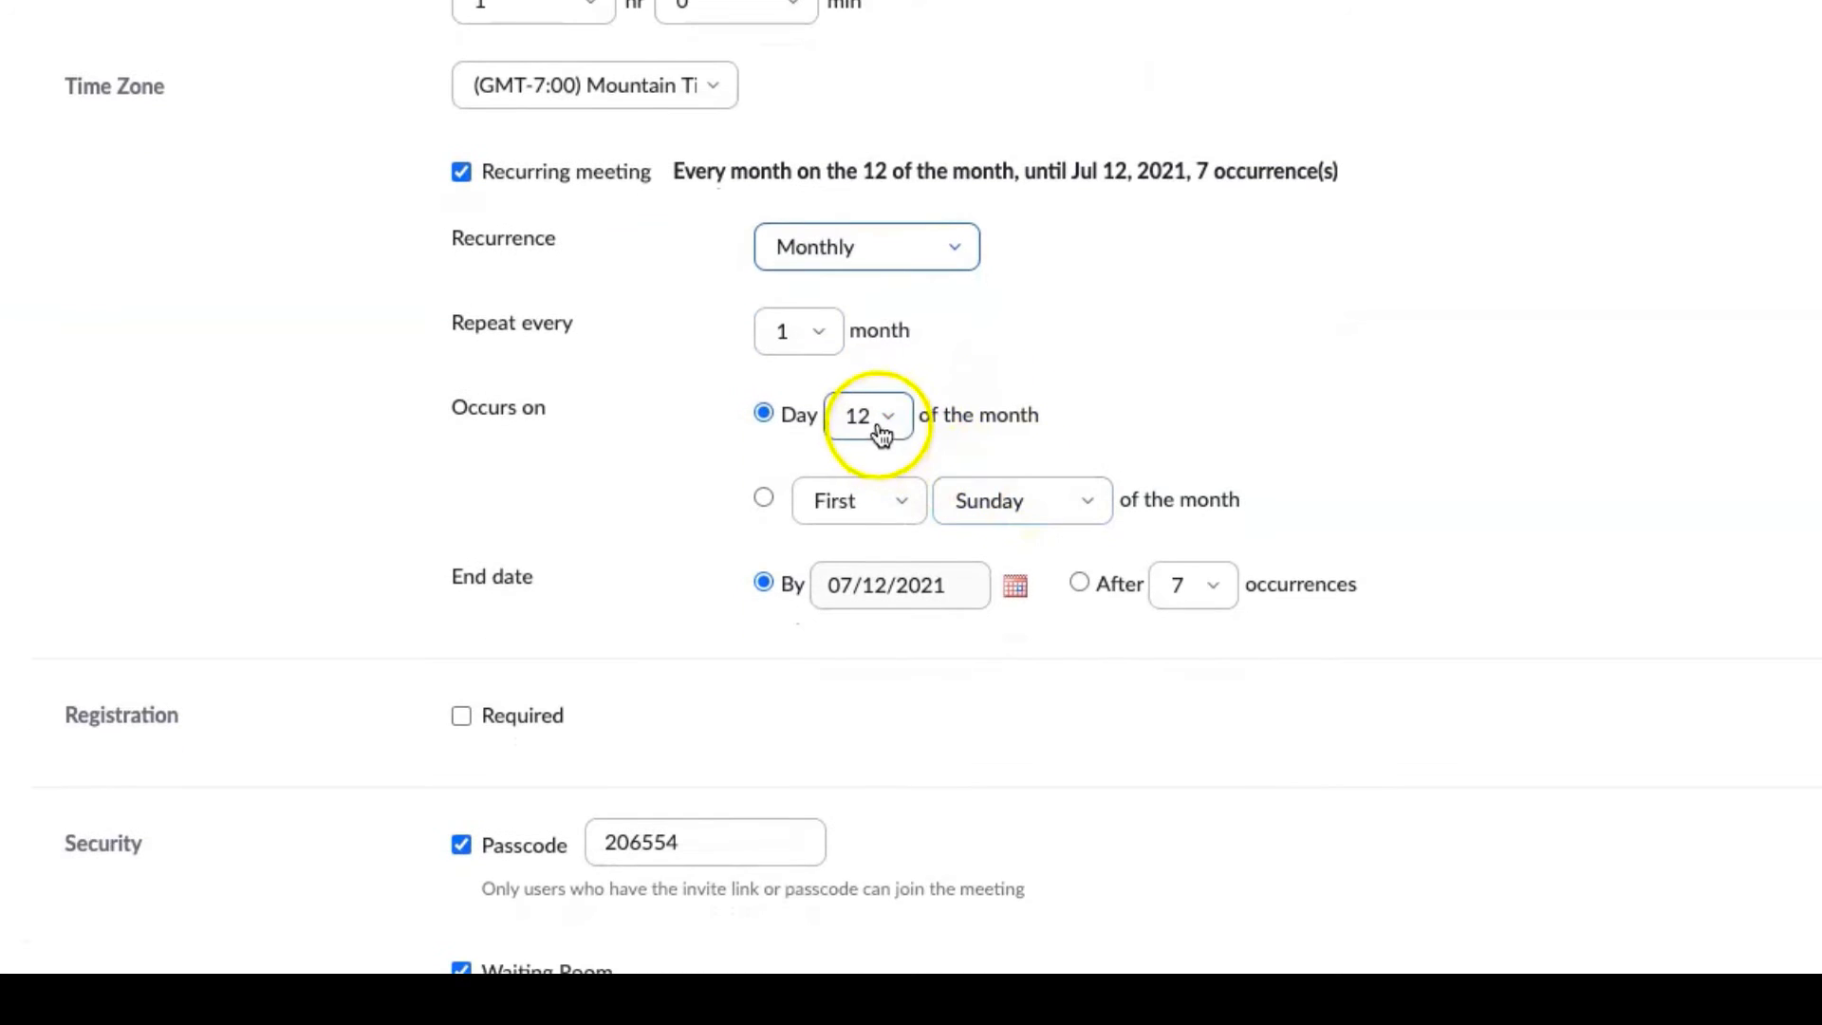
pyautogui.click(764, 499)
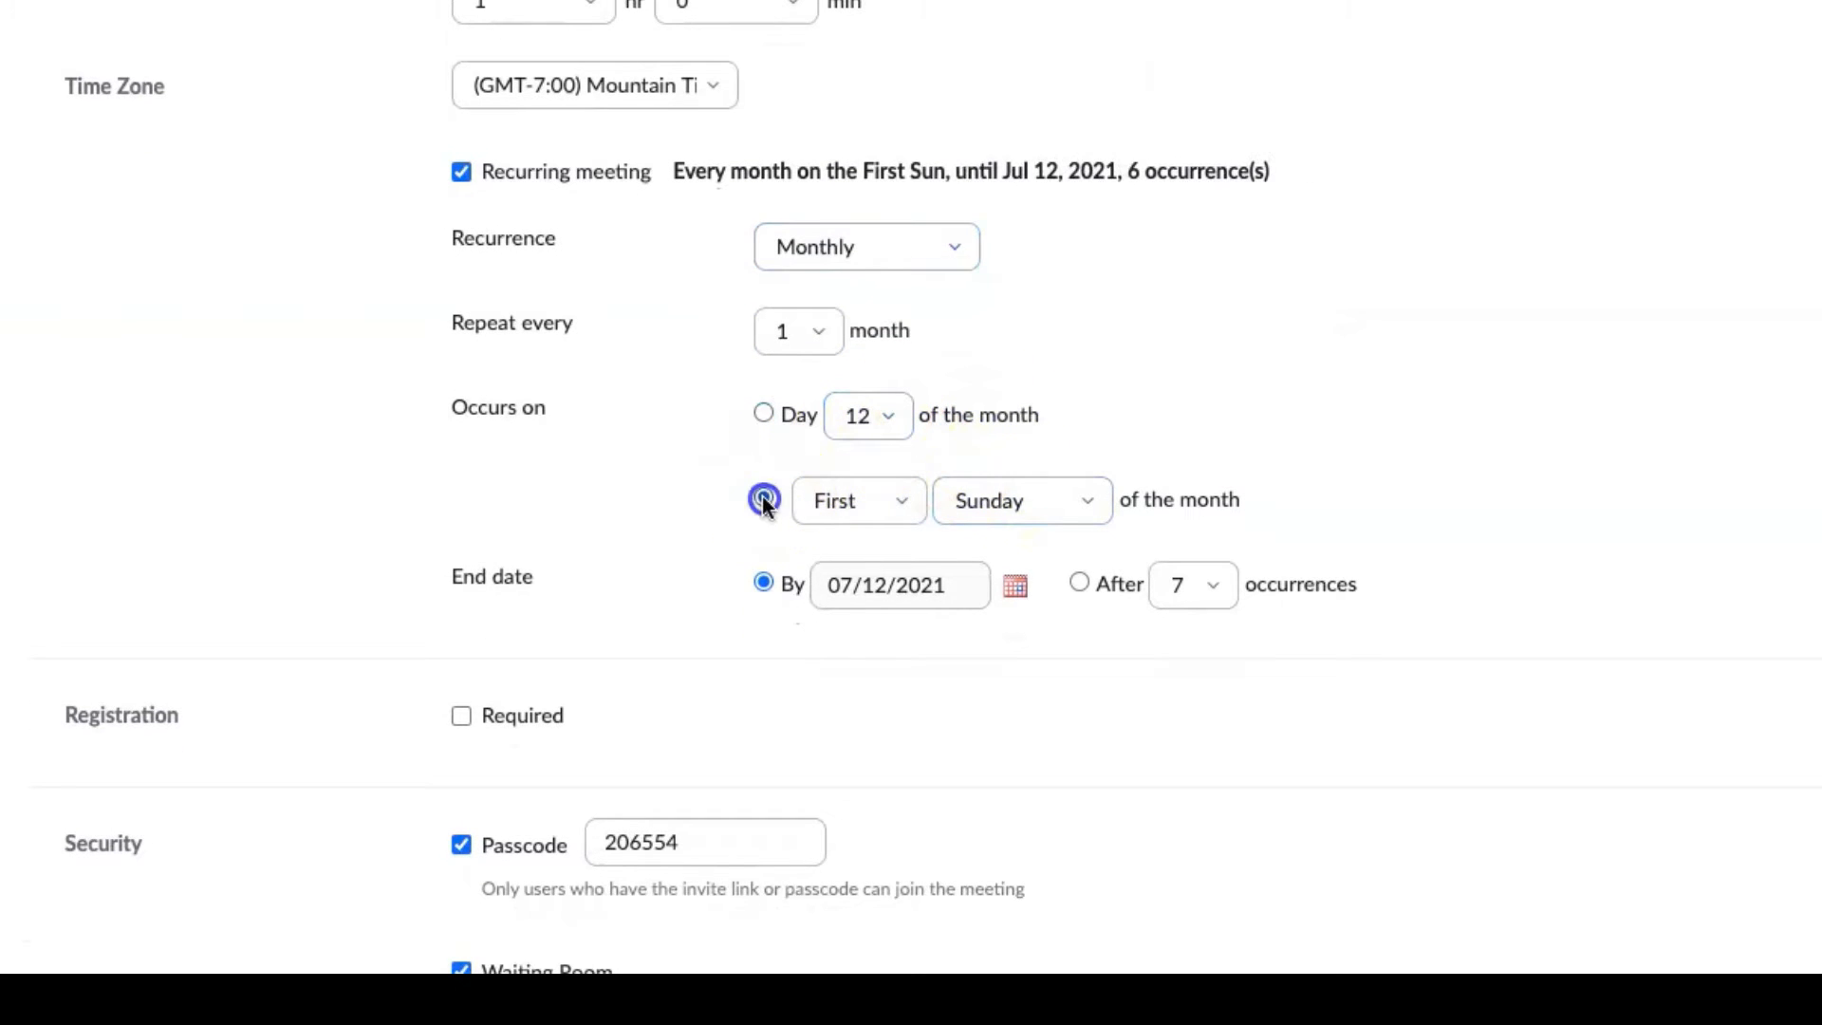
pyautogui.click(1092, 507)
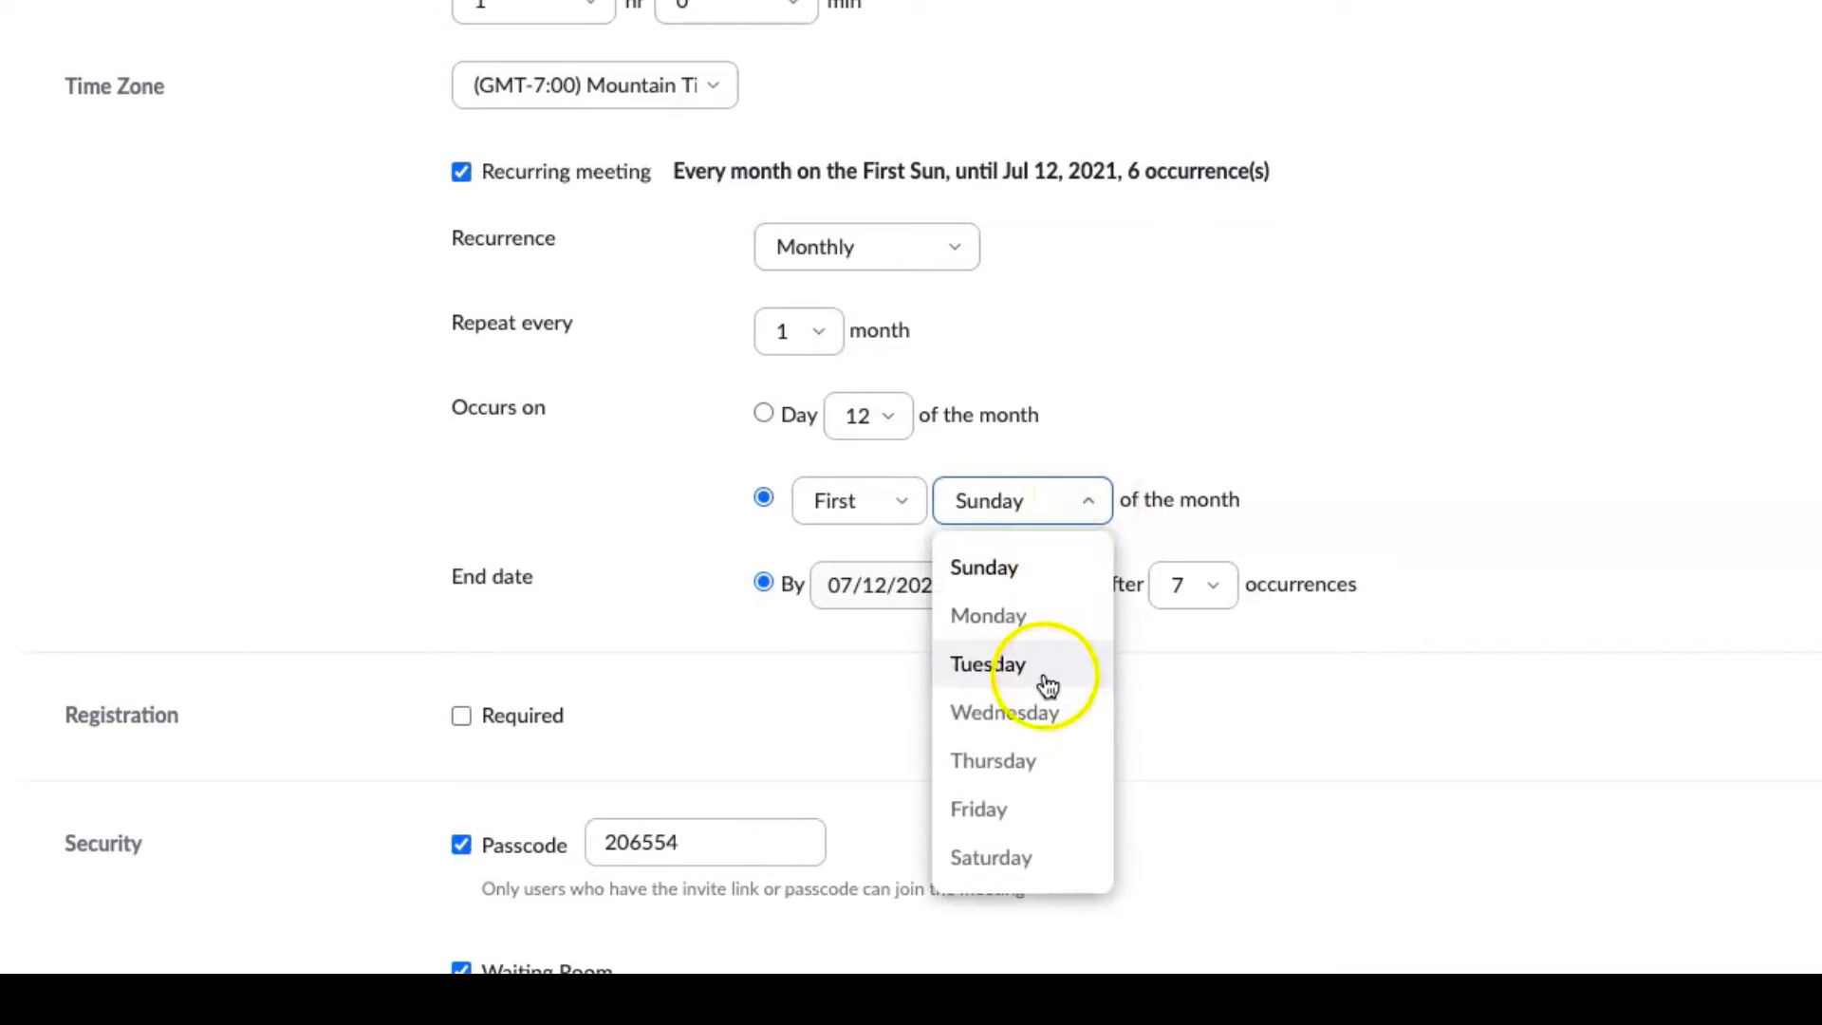
pyautogui.click(1006, 810)
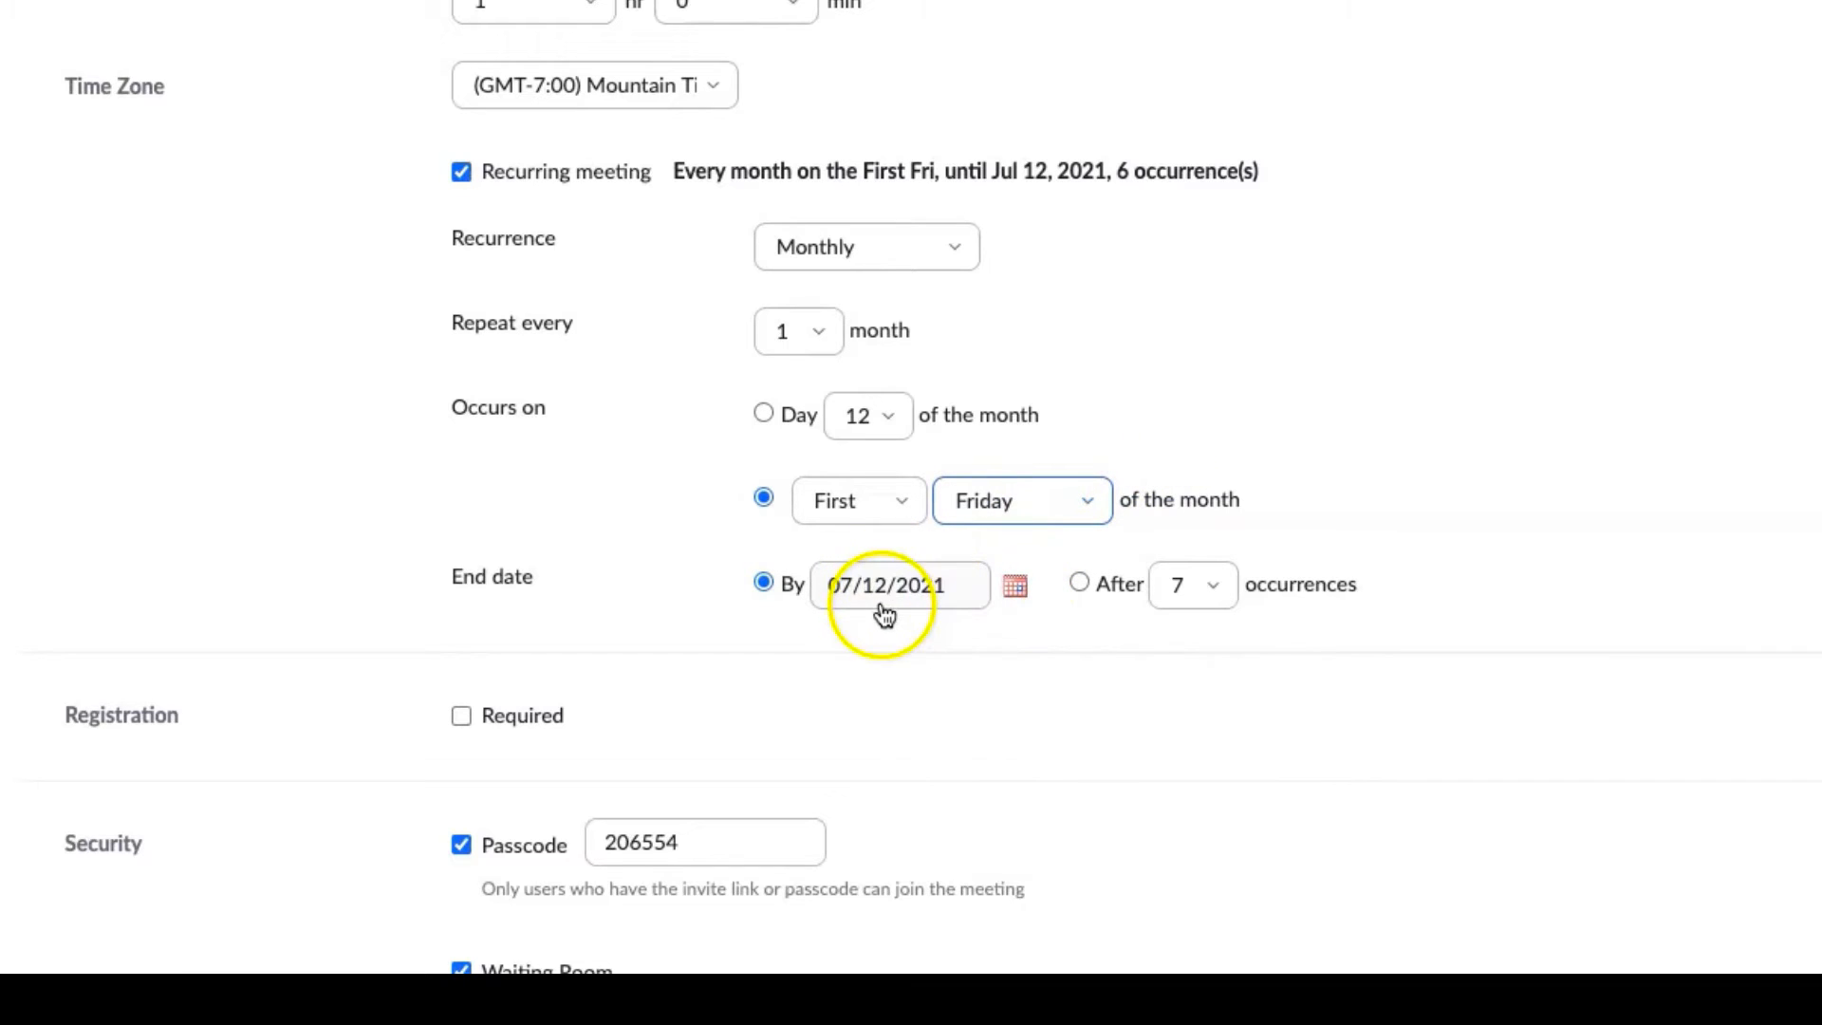
# Set the recurrence end date to 06/04/2021
pyautogui.click(1015, 585)
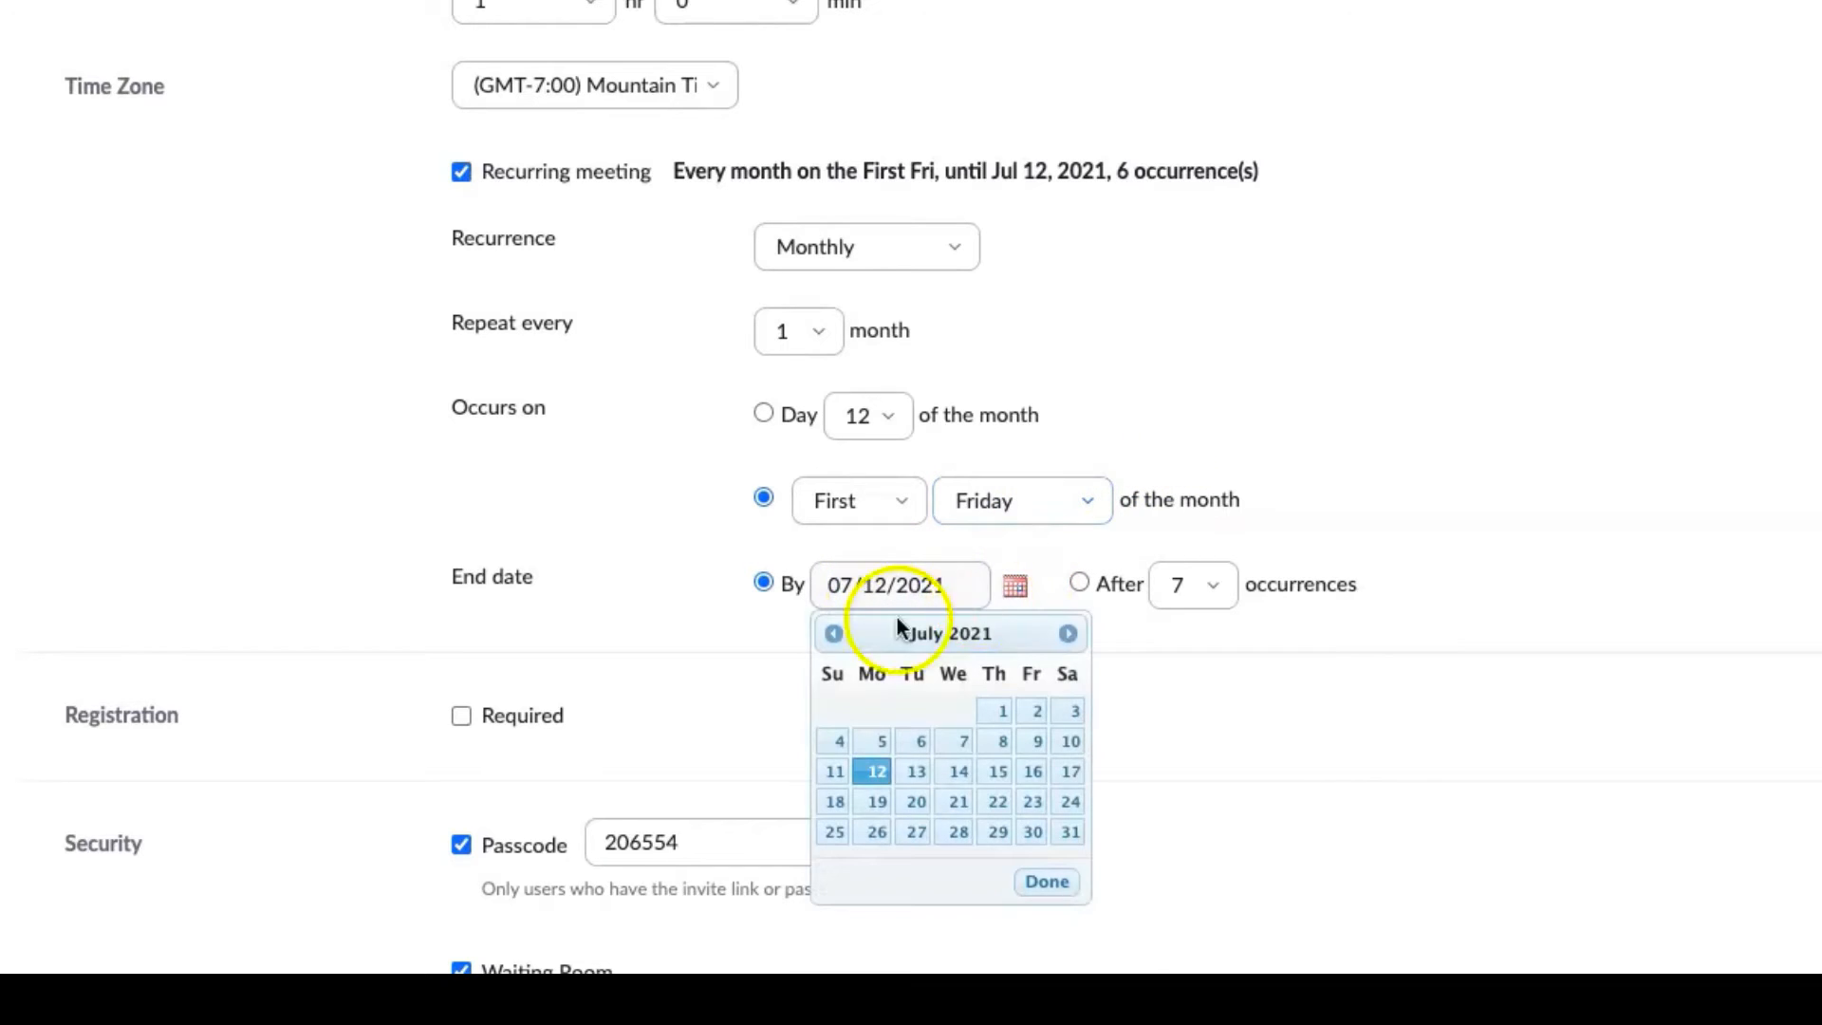
pyautogui.click(833, 633)
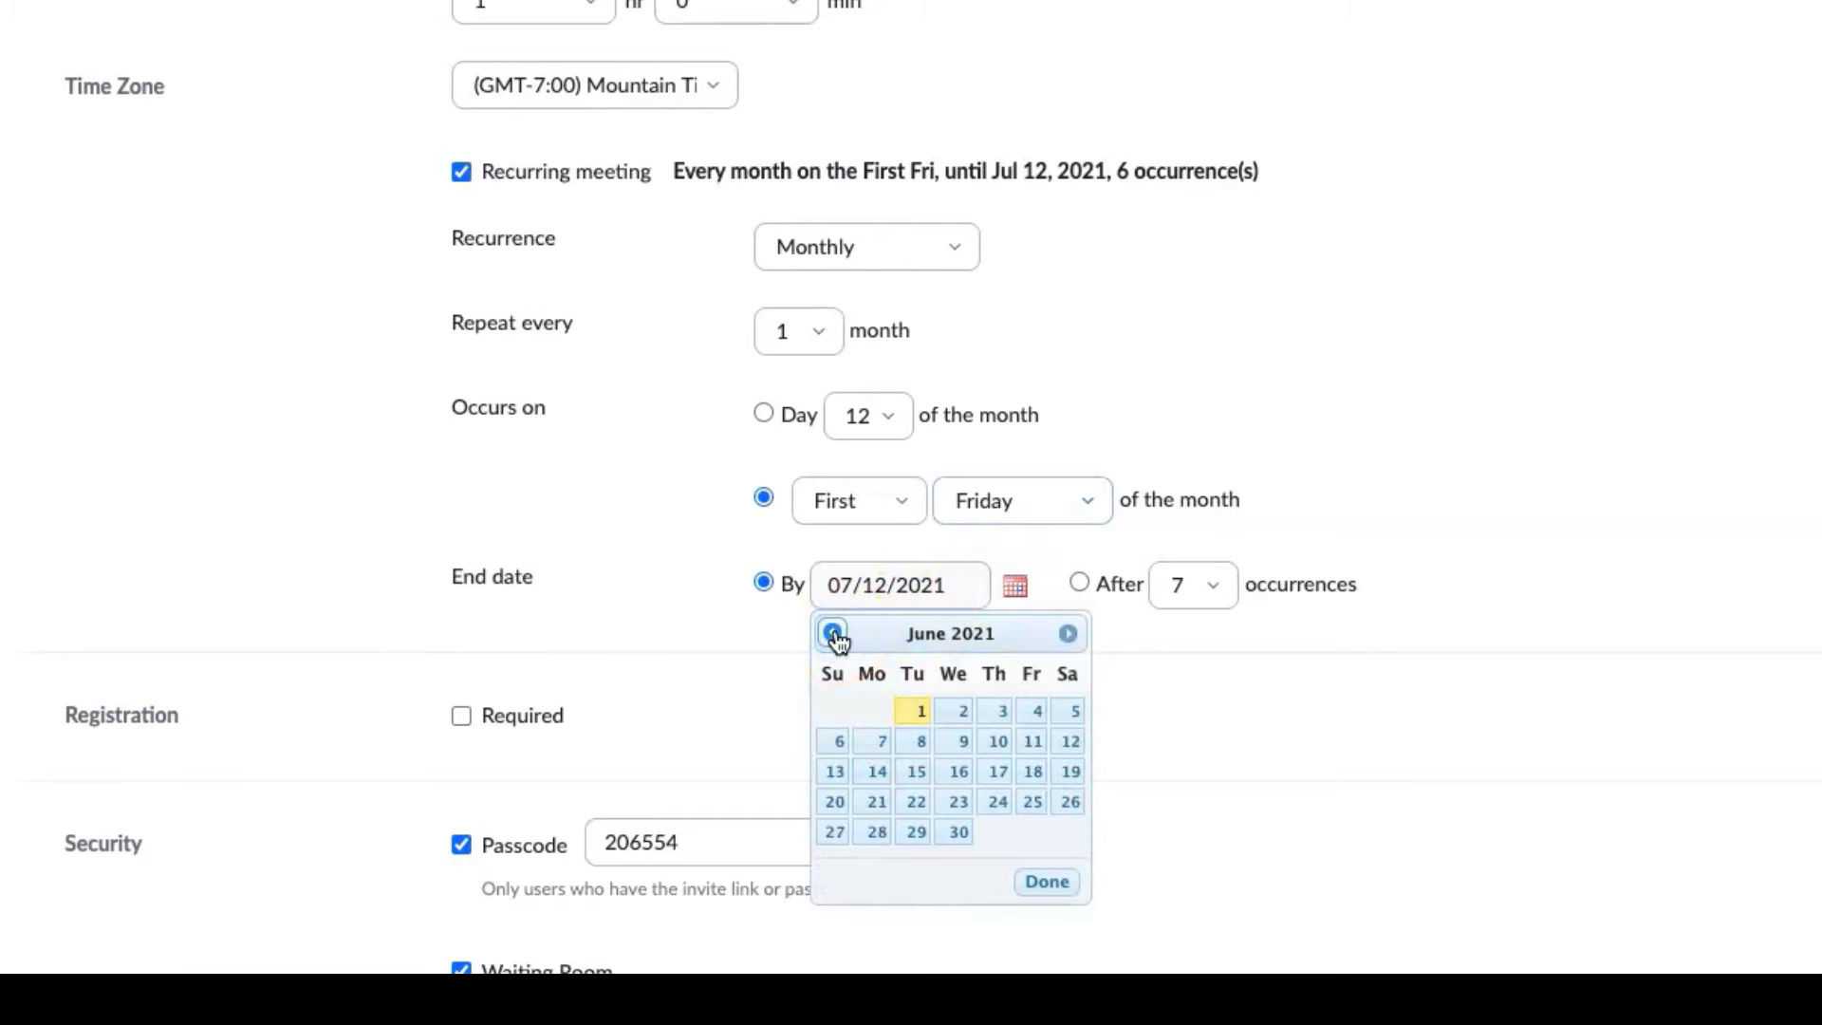
pyautogui.click(1035, 712)
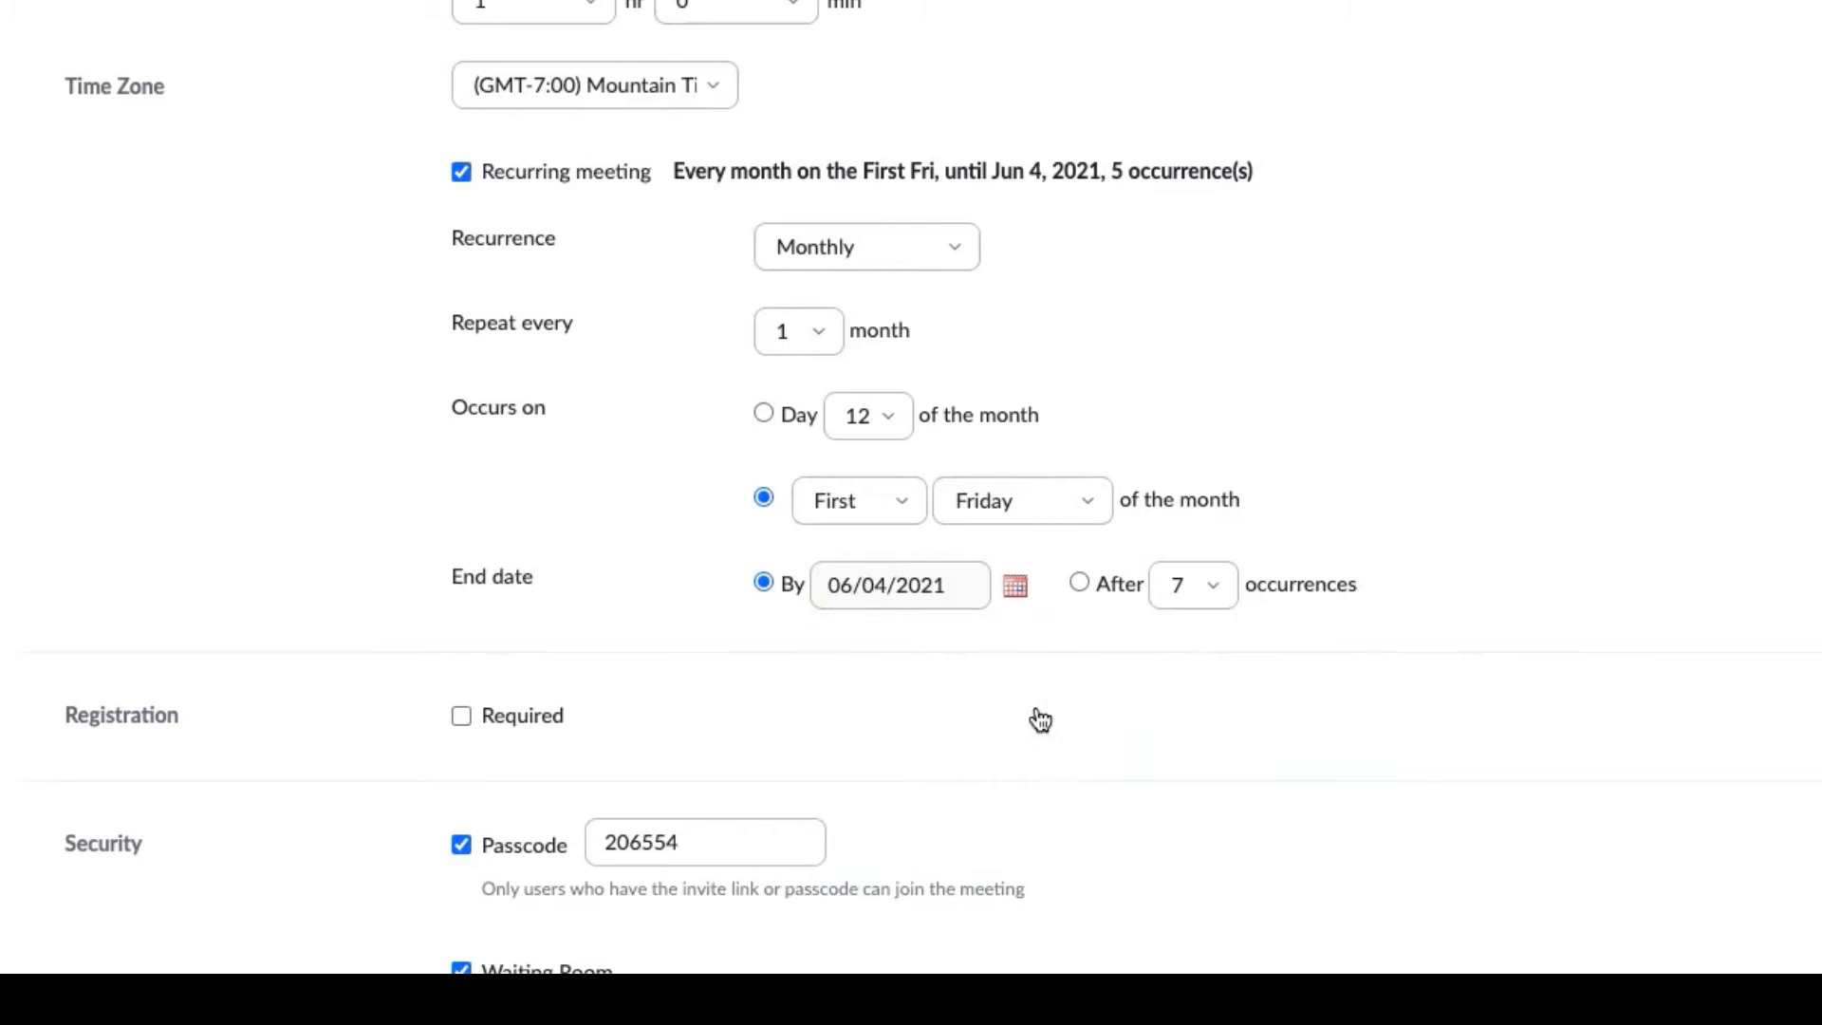
# Turn off the meeting's passcode requirement and turn the host's video on
pyautogui.scroll(-5, 708, 712)
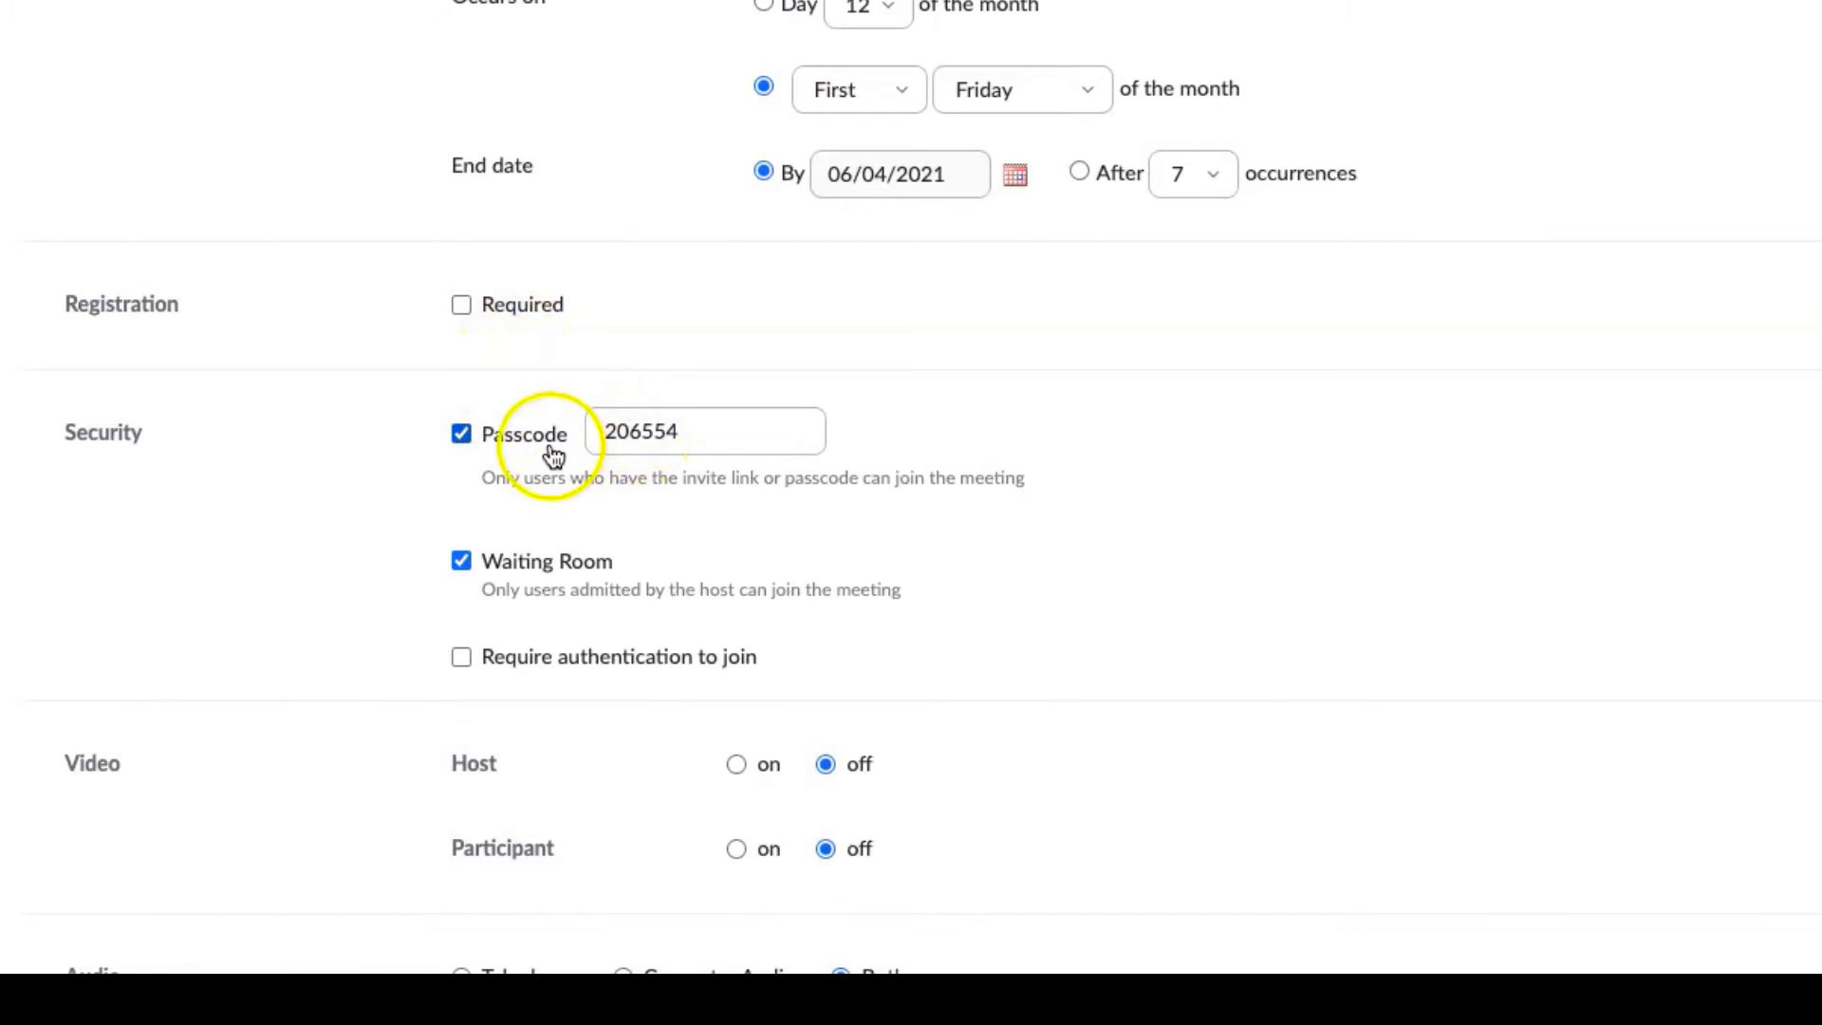
pyautogui.click(460, 437)
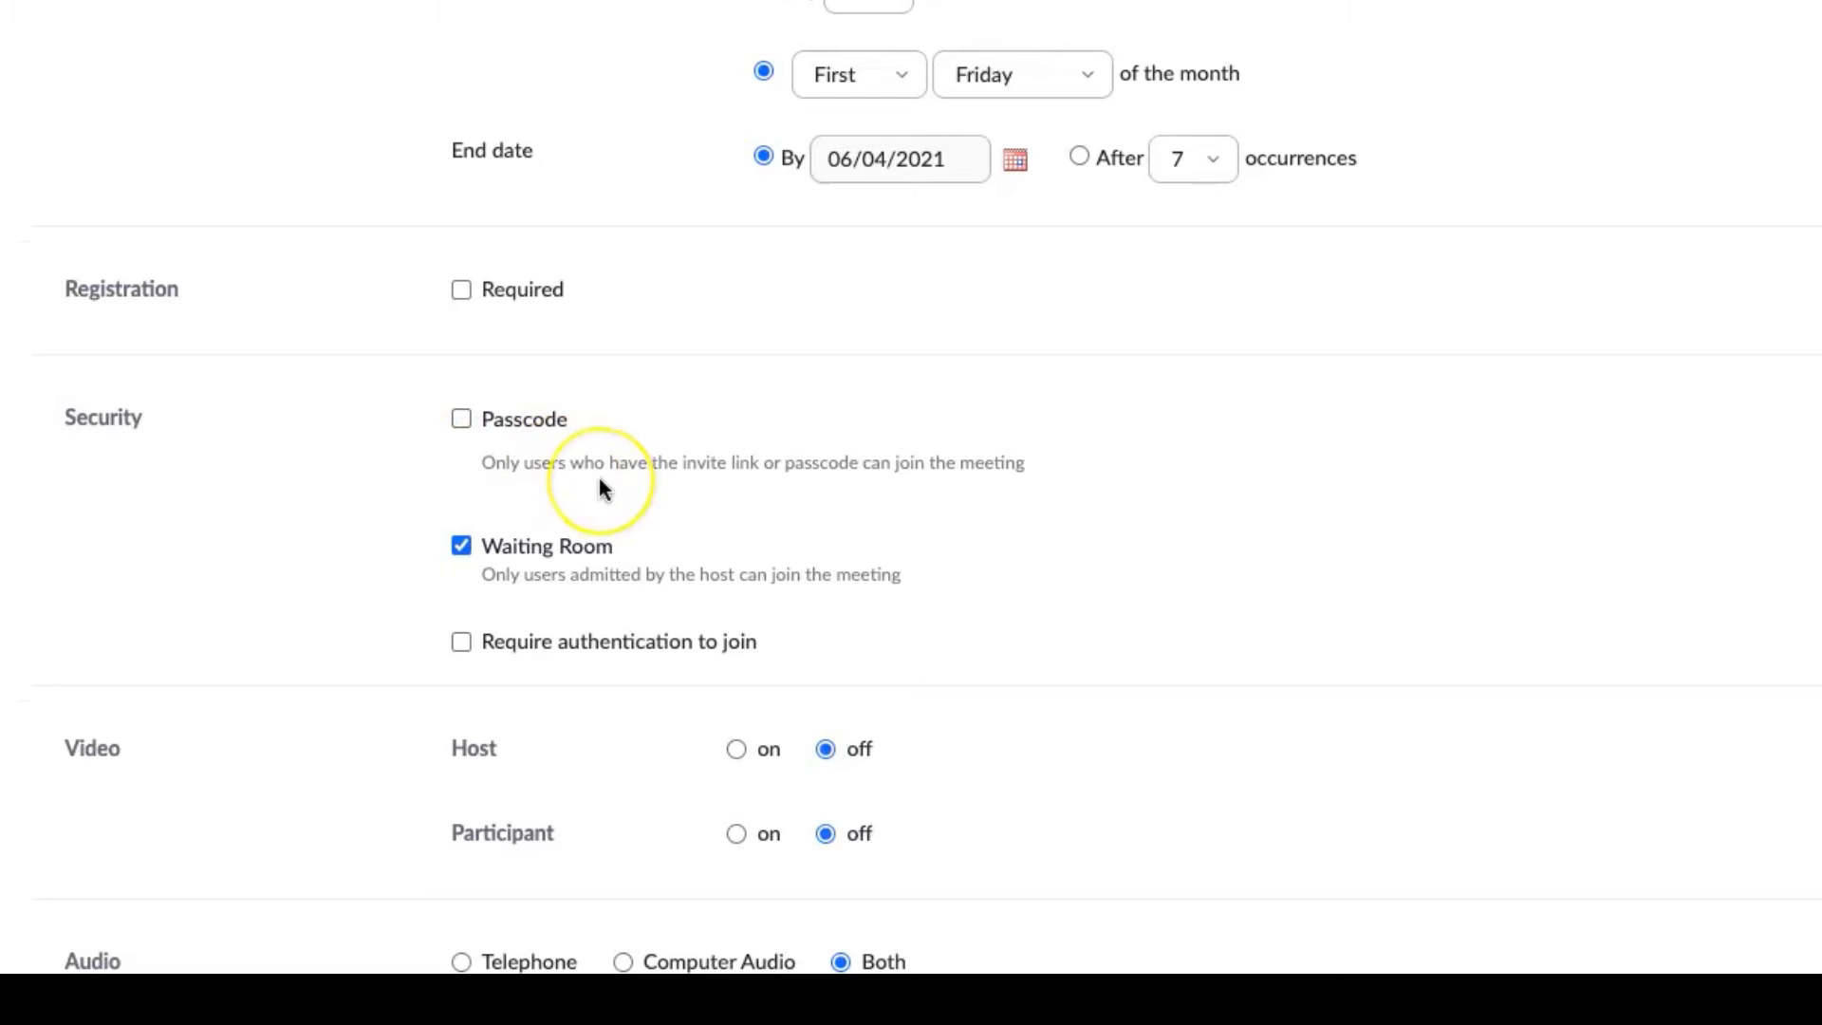
pyautogui.scroll(-2, 600, 490)
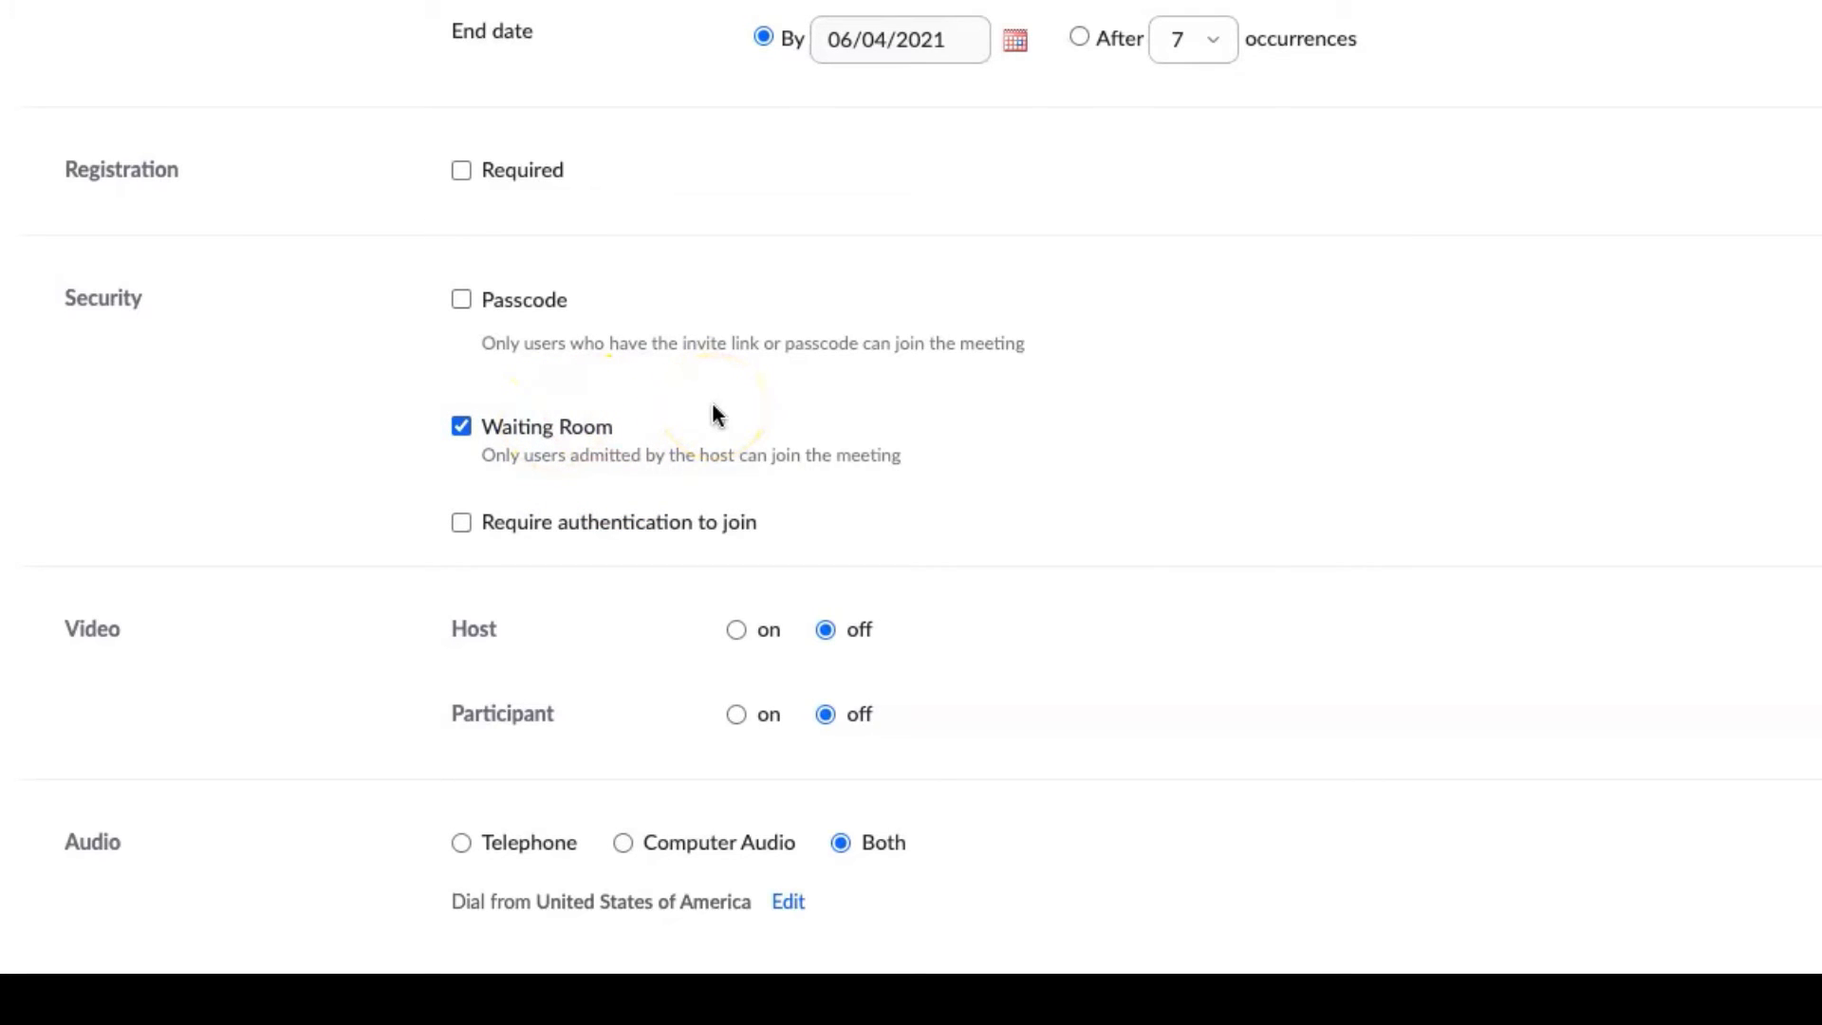
pyautogui.scroll(-1, 712, 413)
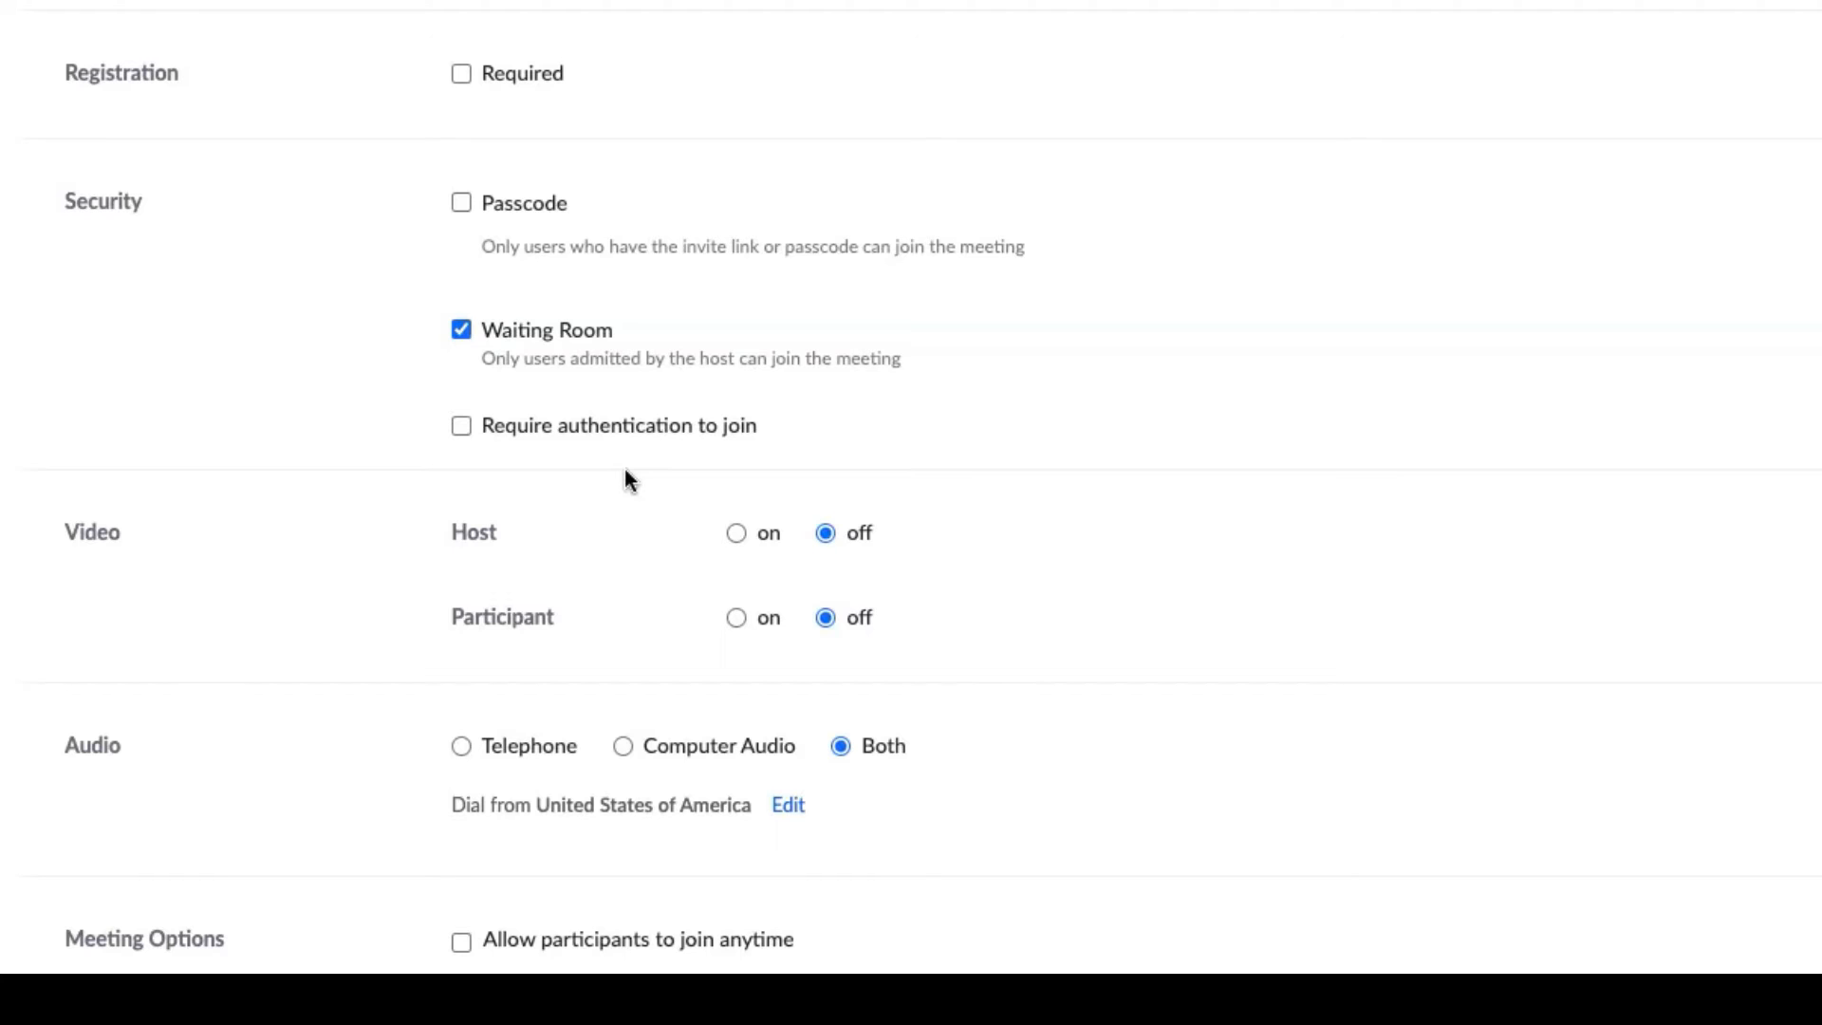
pyautogui.scroll(-3, 627, 481)
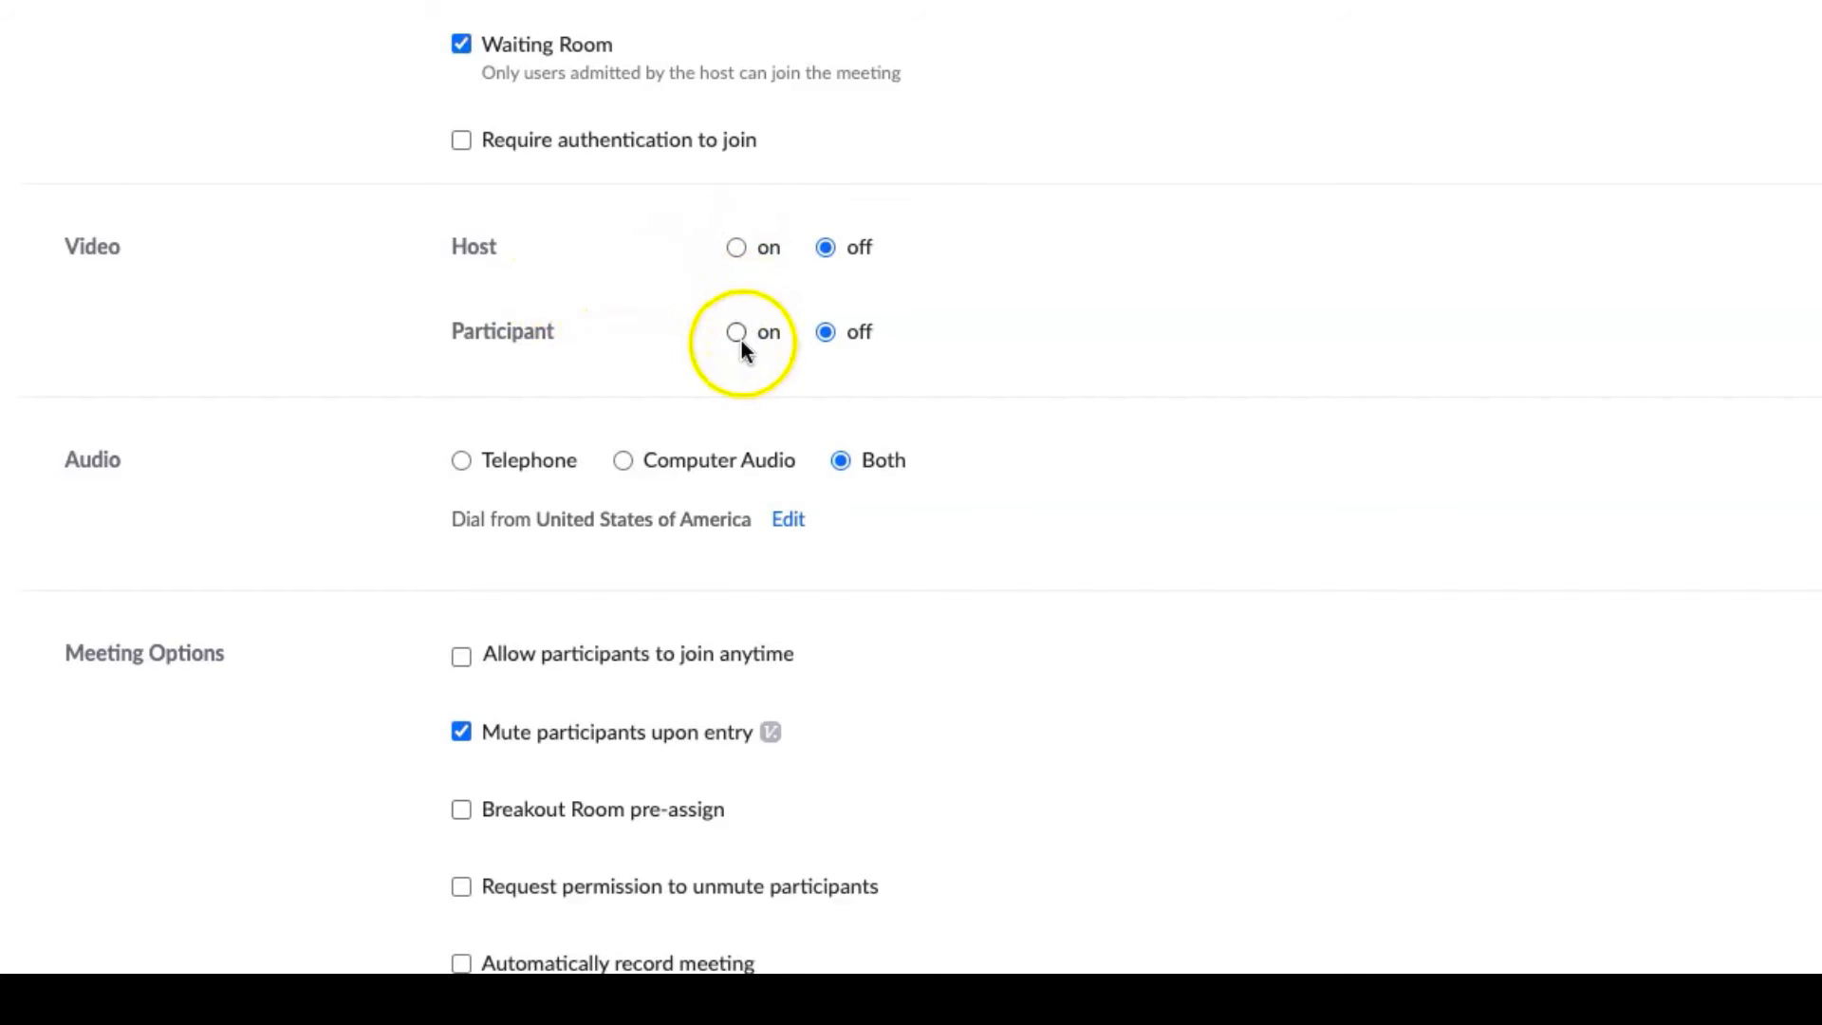
pyautogui.click(736, 248)
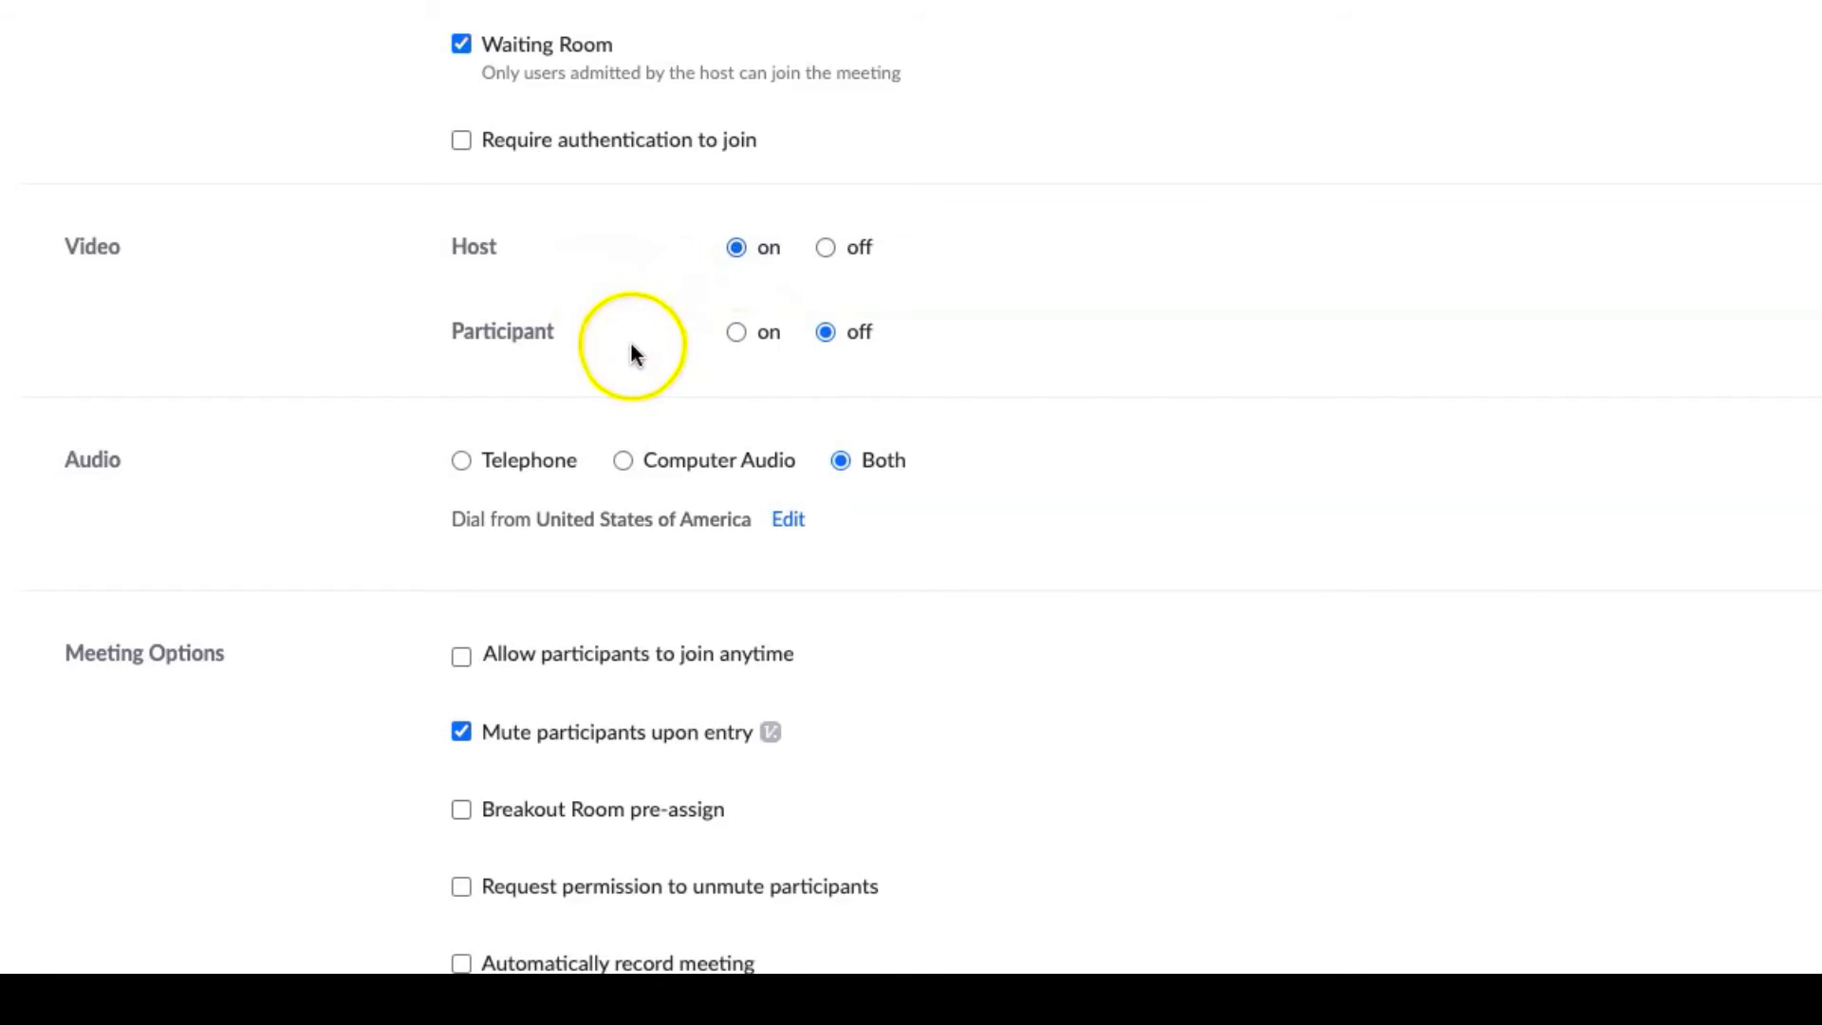
# Enable automatic recording of the meeting in the cloud
pyautogui.scroll(-1, 631, 351)
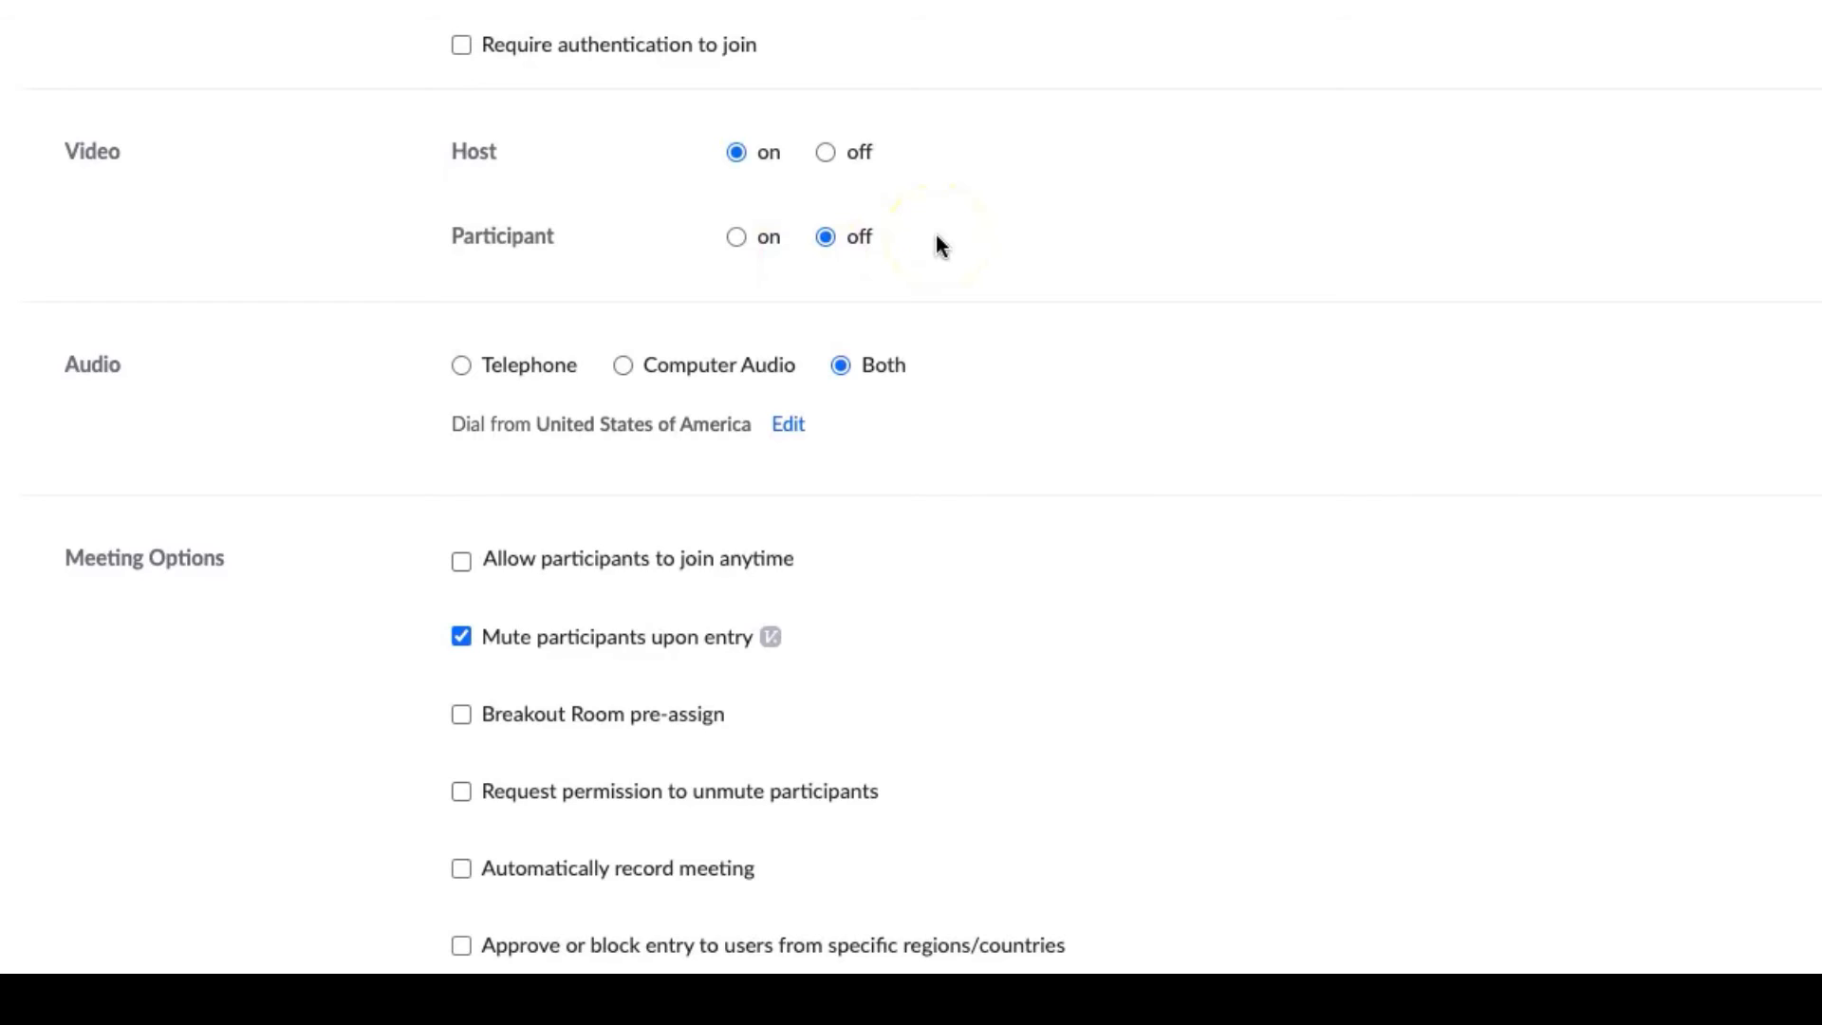
pyautogui.scroll(-2, 940, 245)
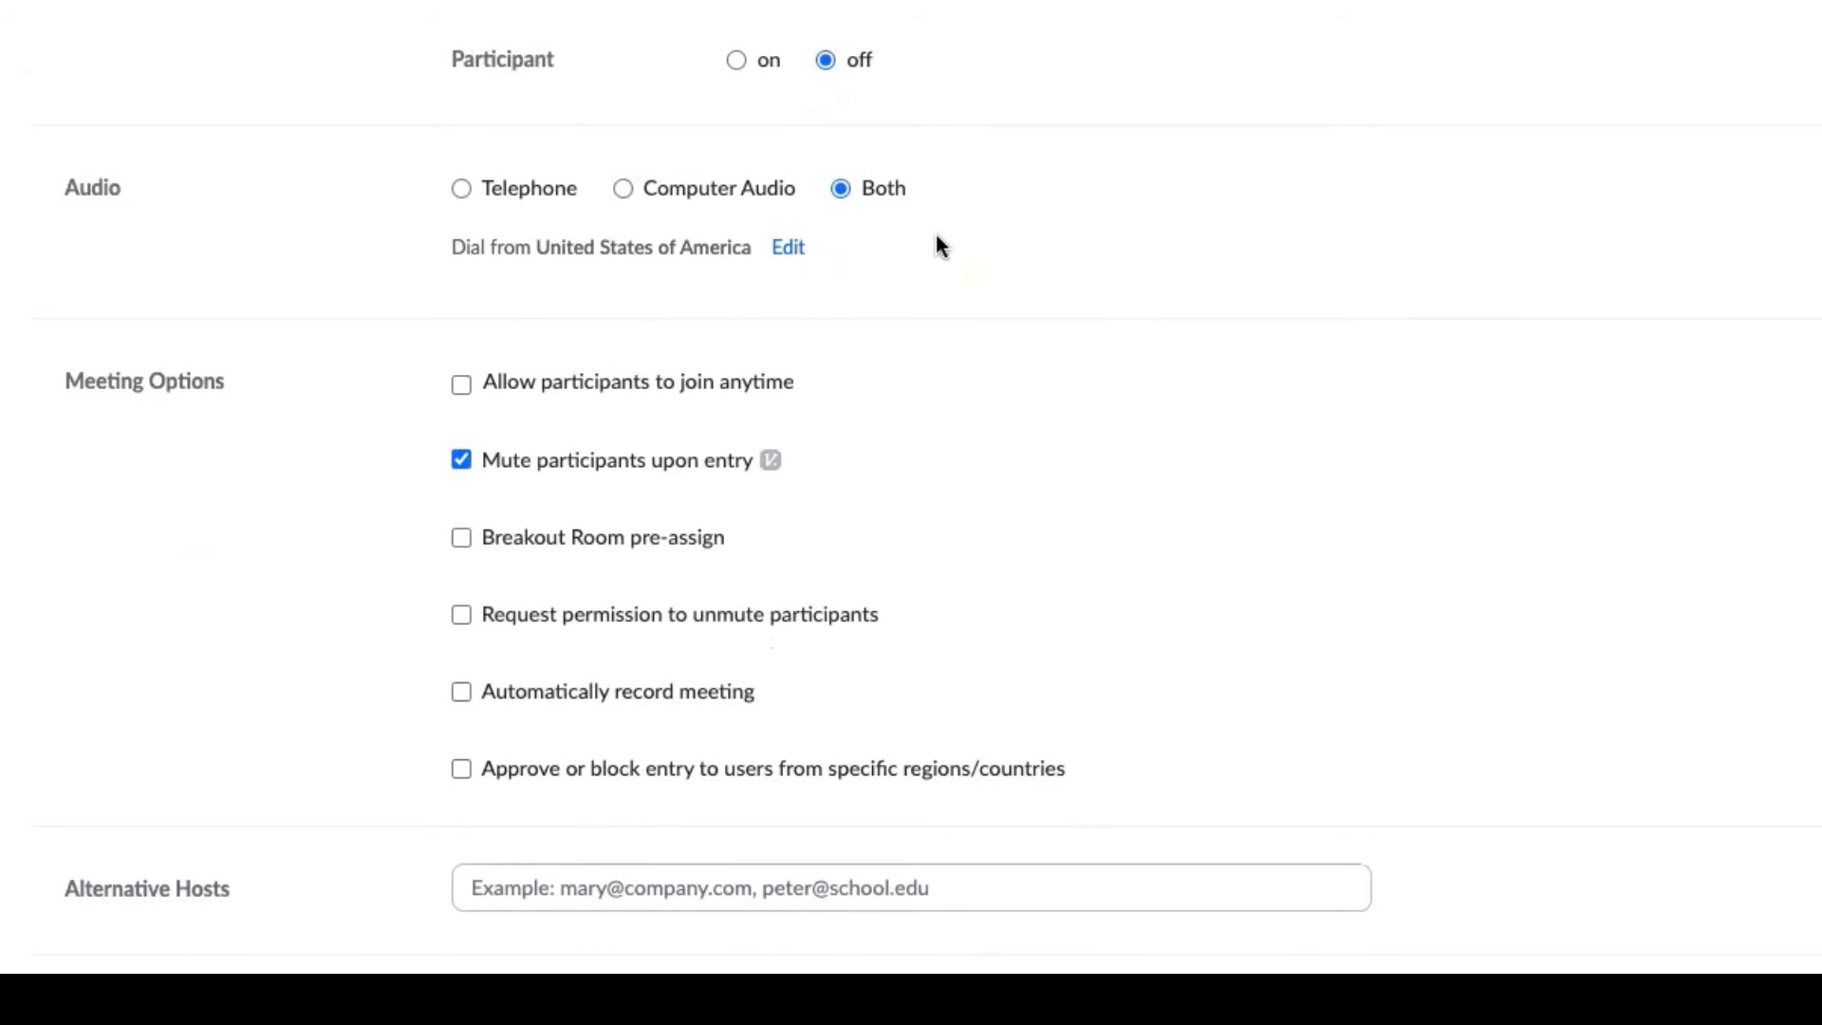
pyautogui.scroll(-3, 940, 245)
pyautogui.scroll(-1, 940, 245)
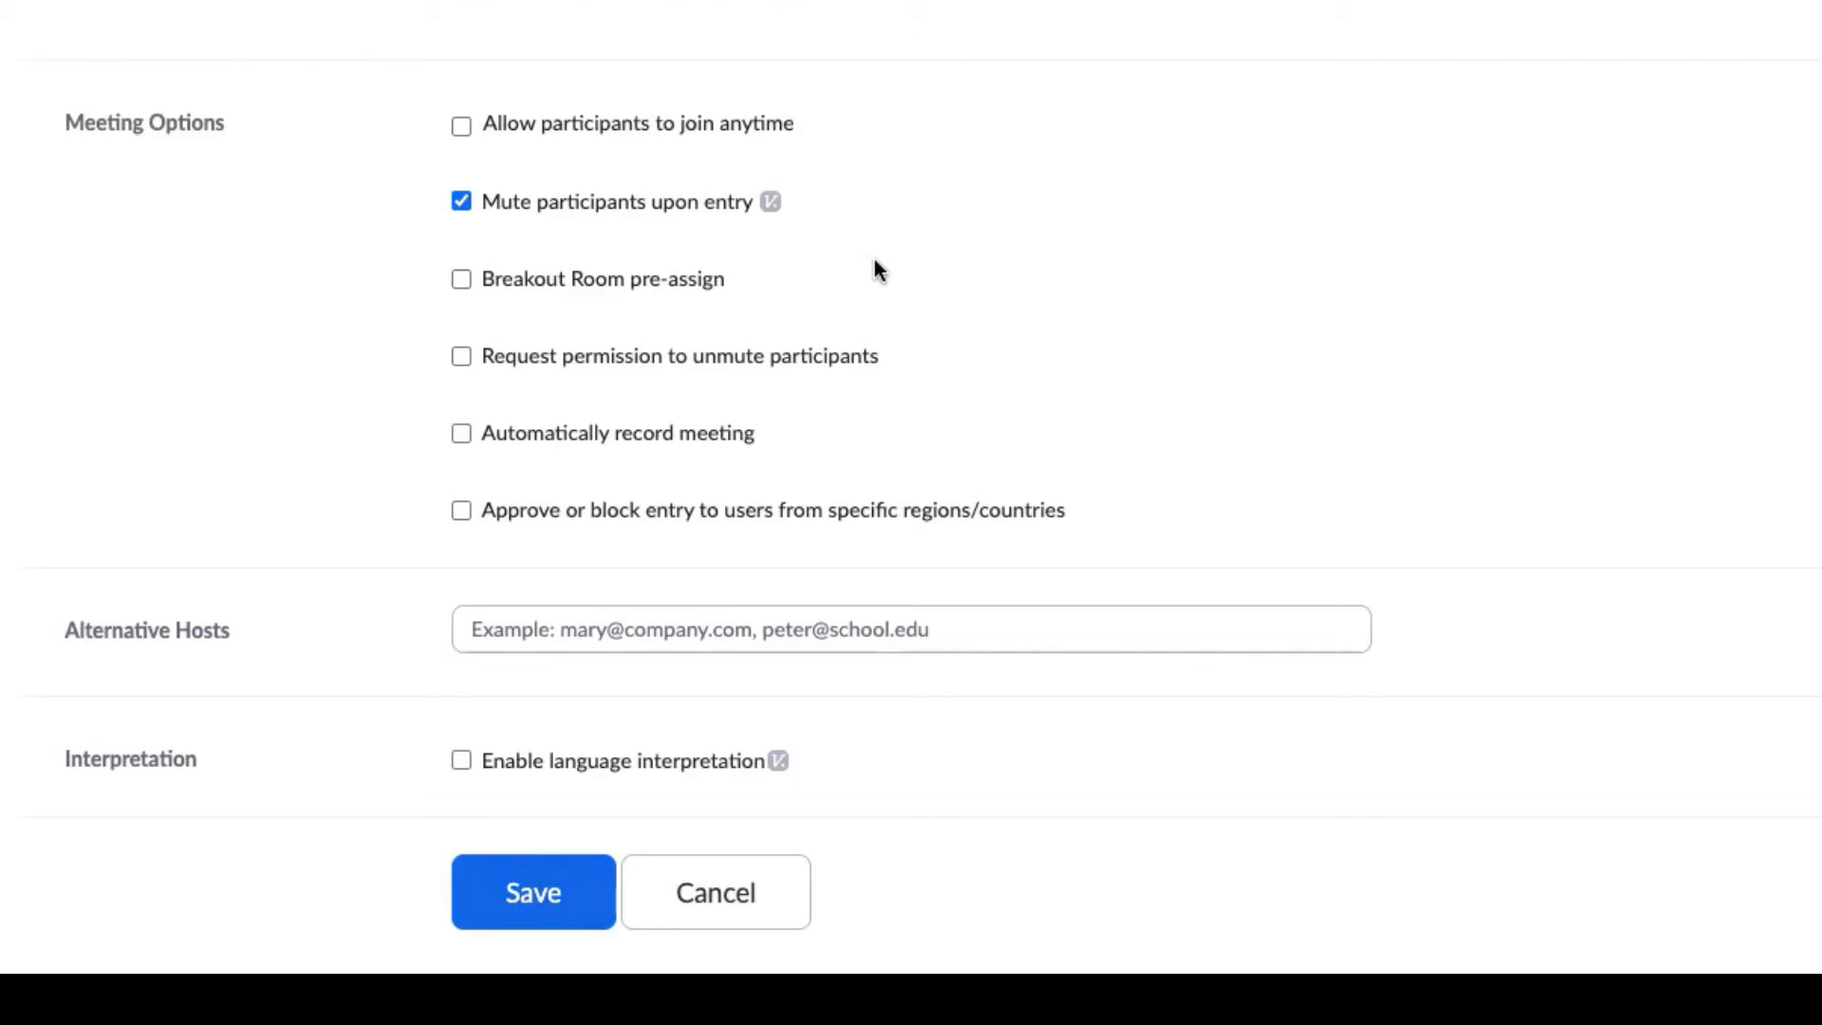
pyautogui.scroll(-2, 875, 270)
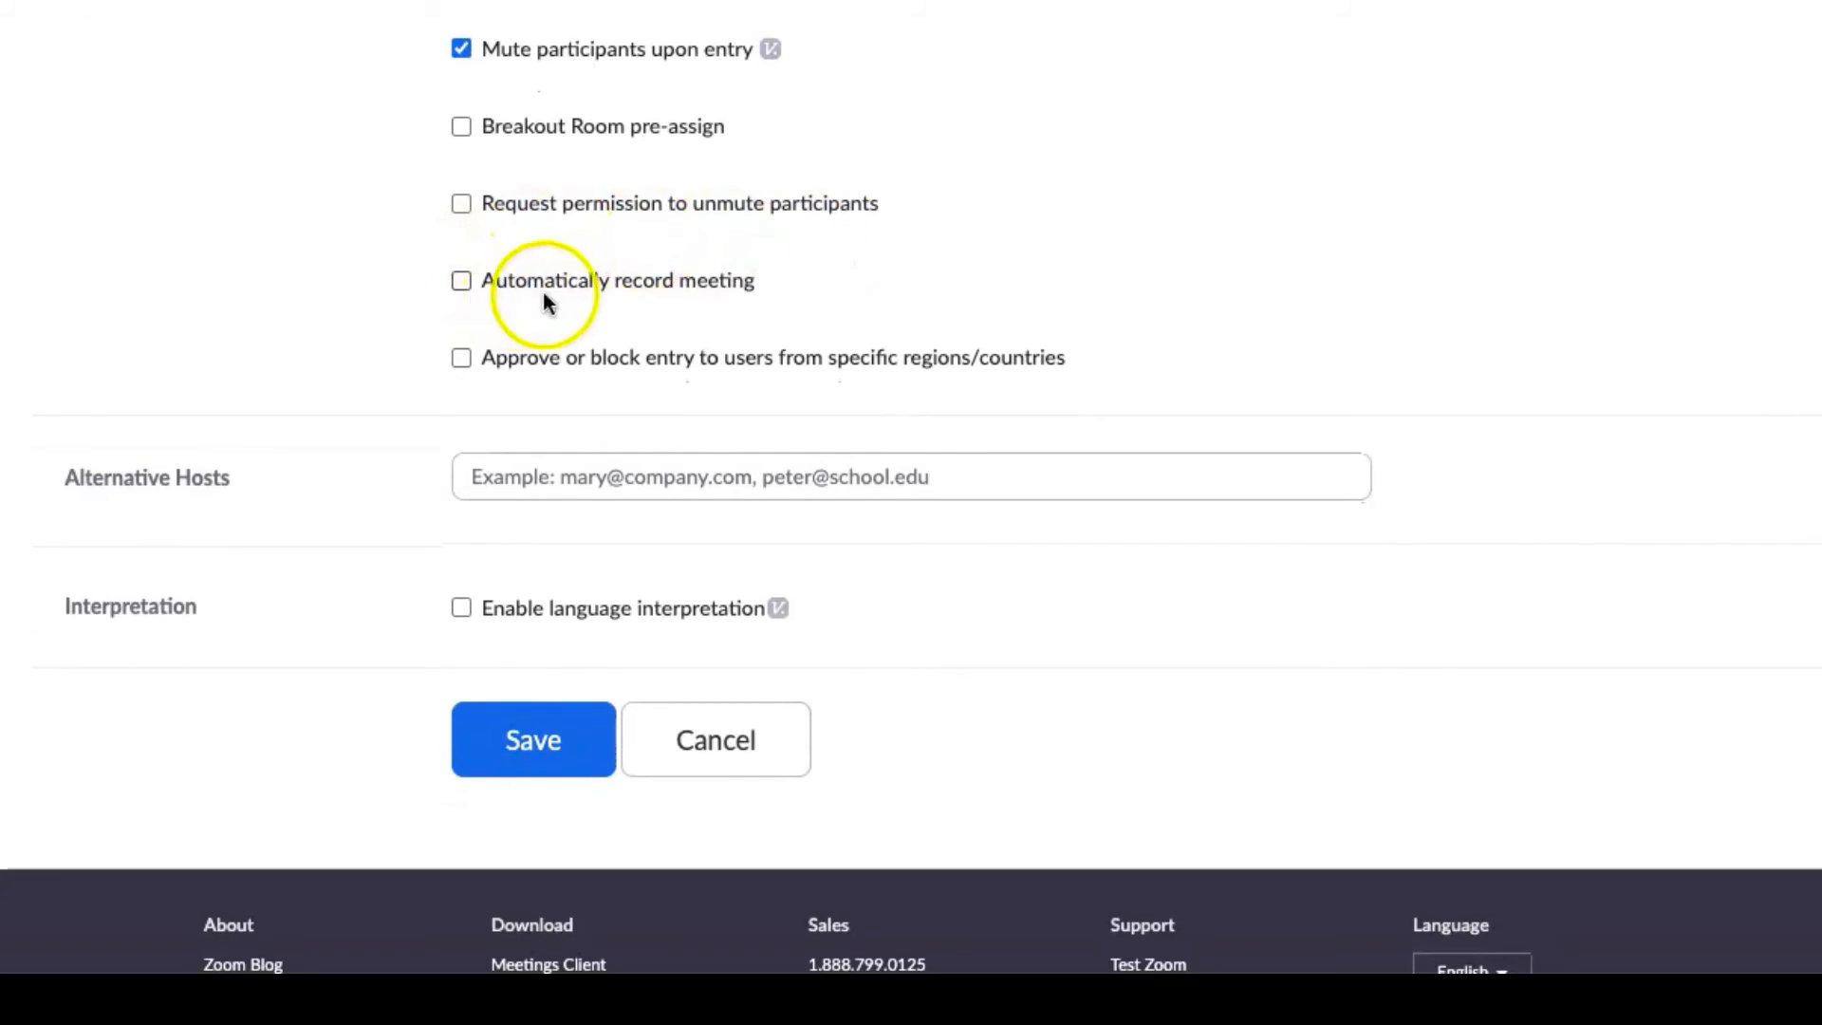
pyautogui.click(461, 285)
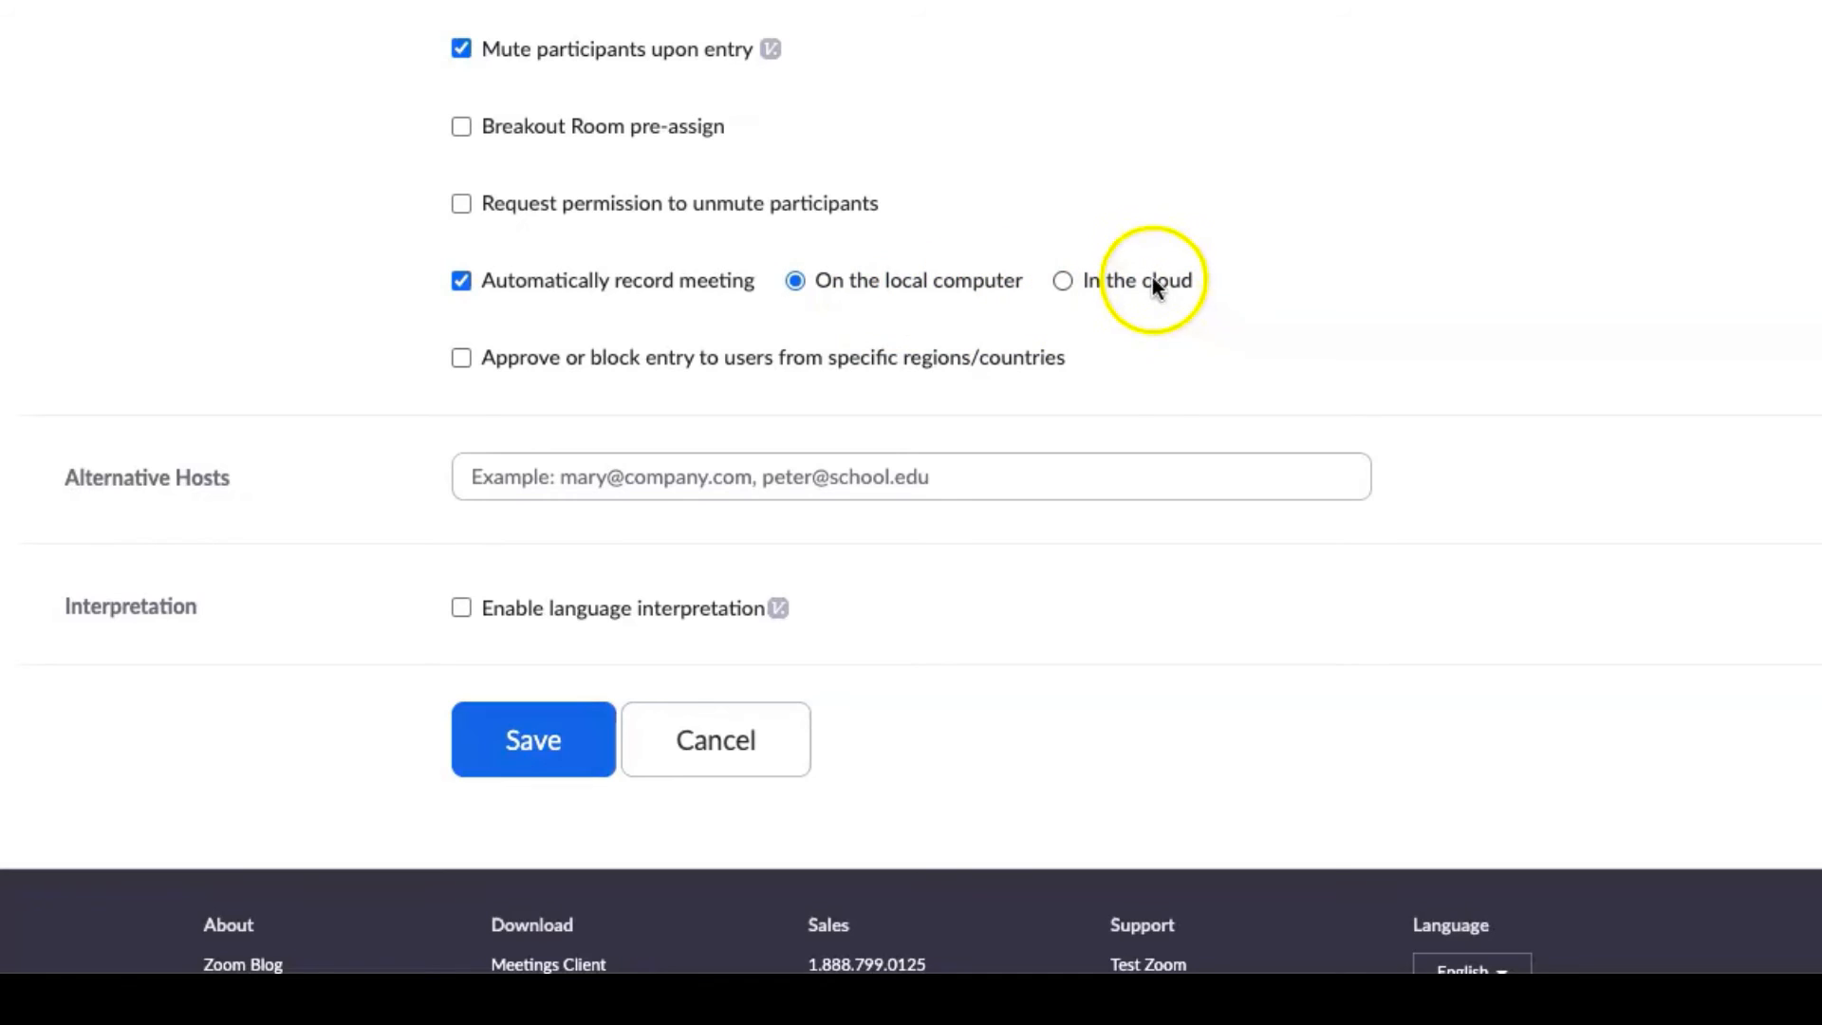
pyautogui.click(1063, 281)
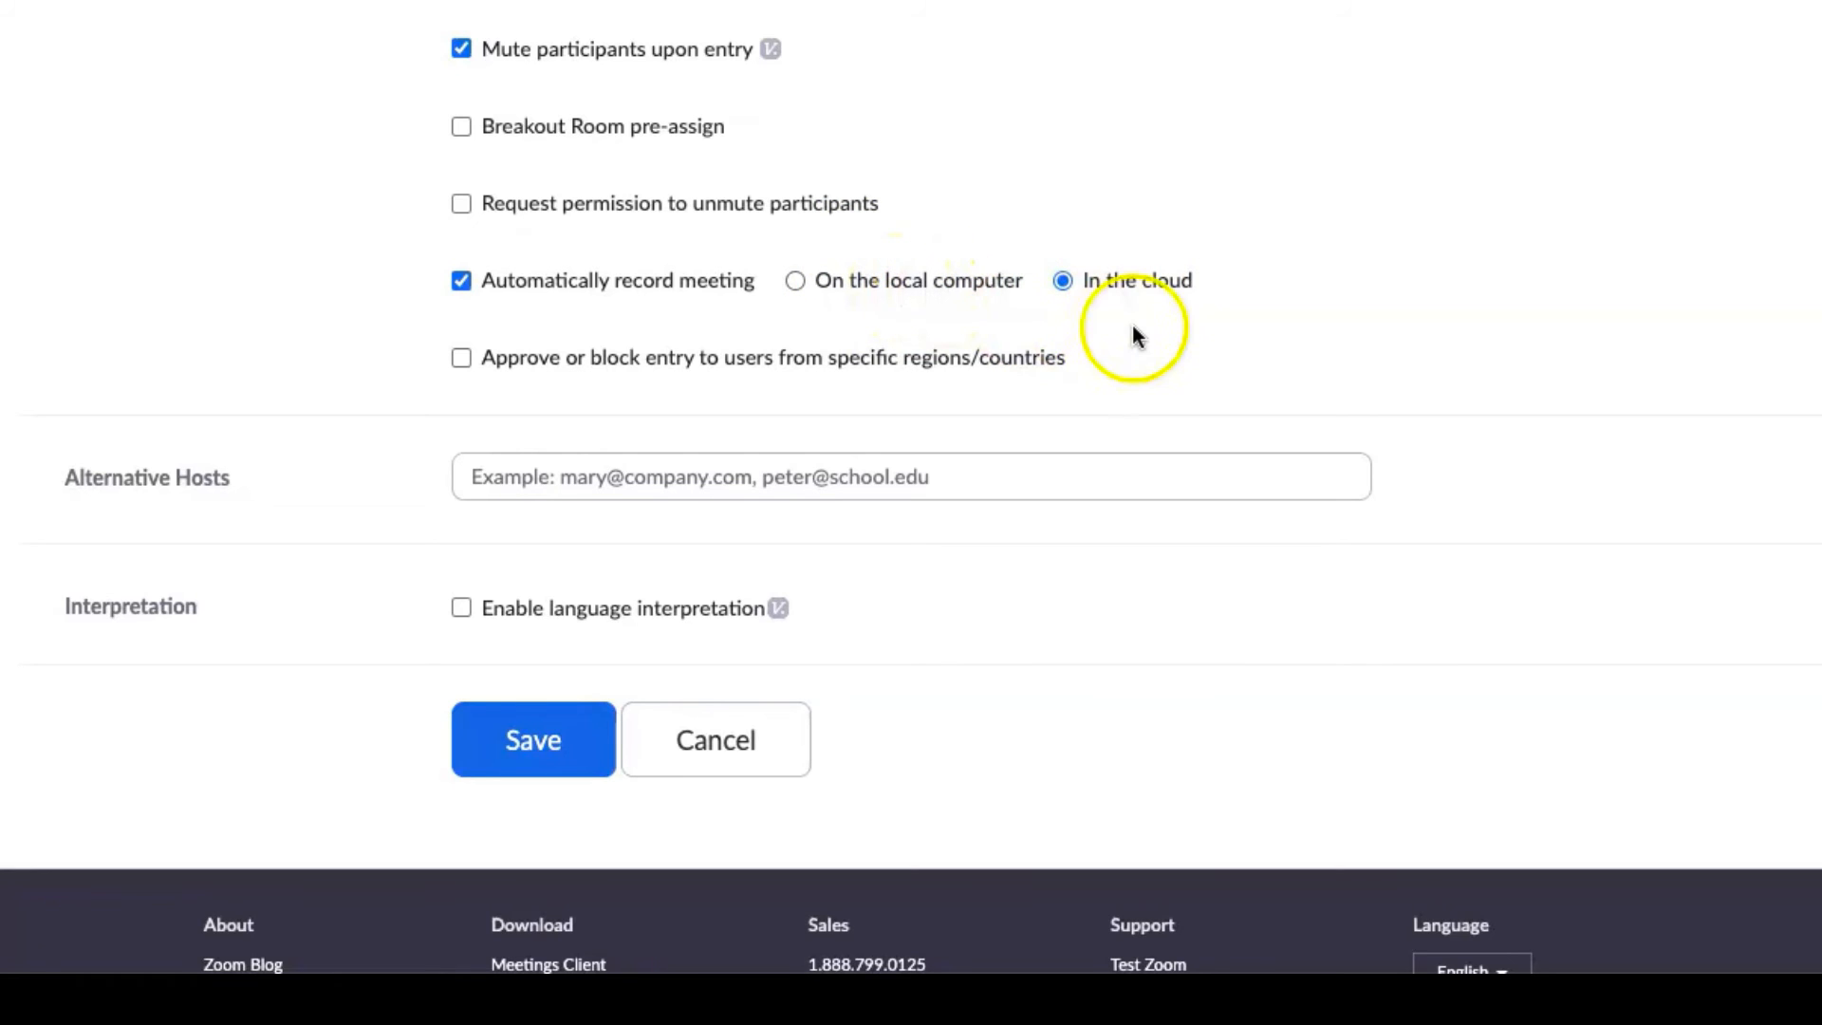
# Add the alternative host's e-mail address from the saved suggestions and save the meeting
pyautogui.scroll(-2, 1134, 332)
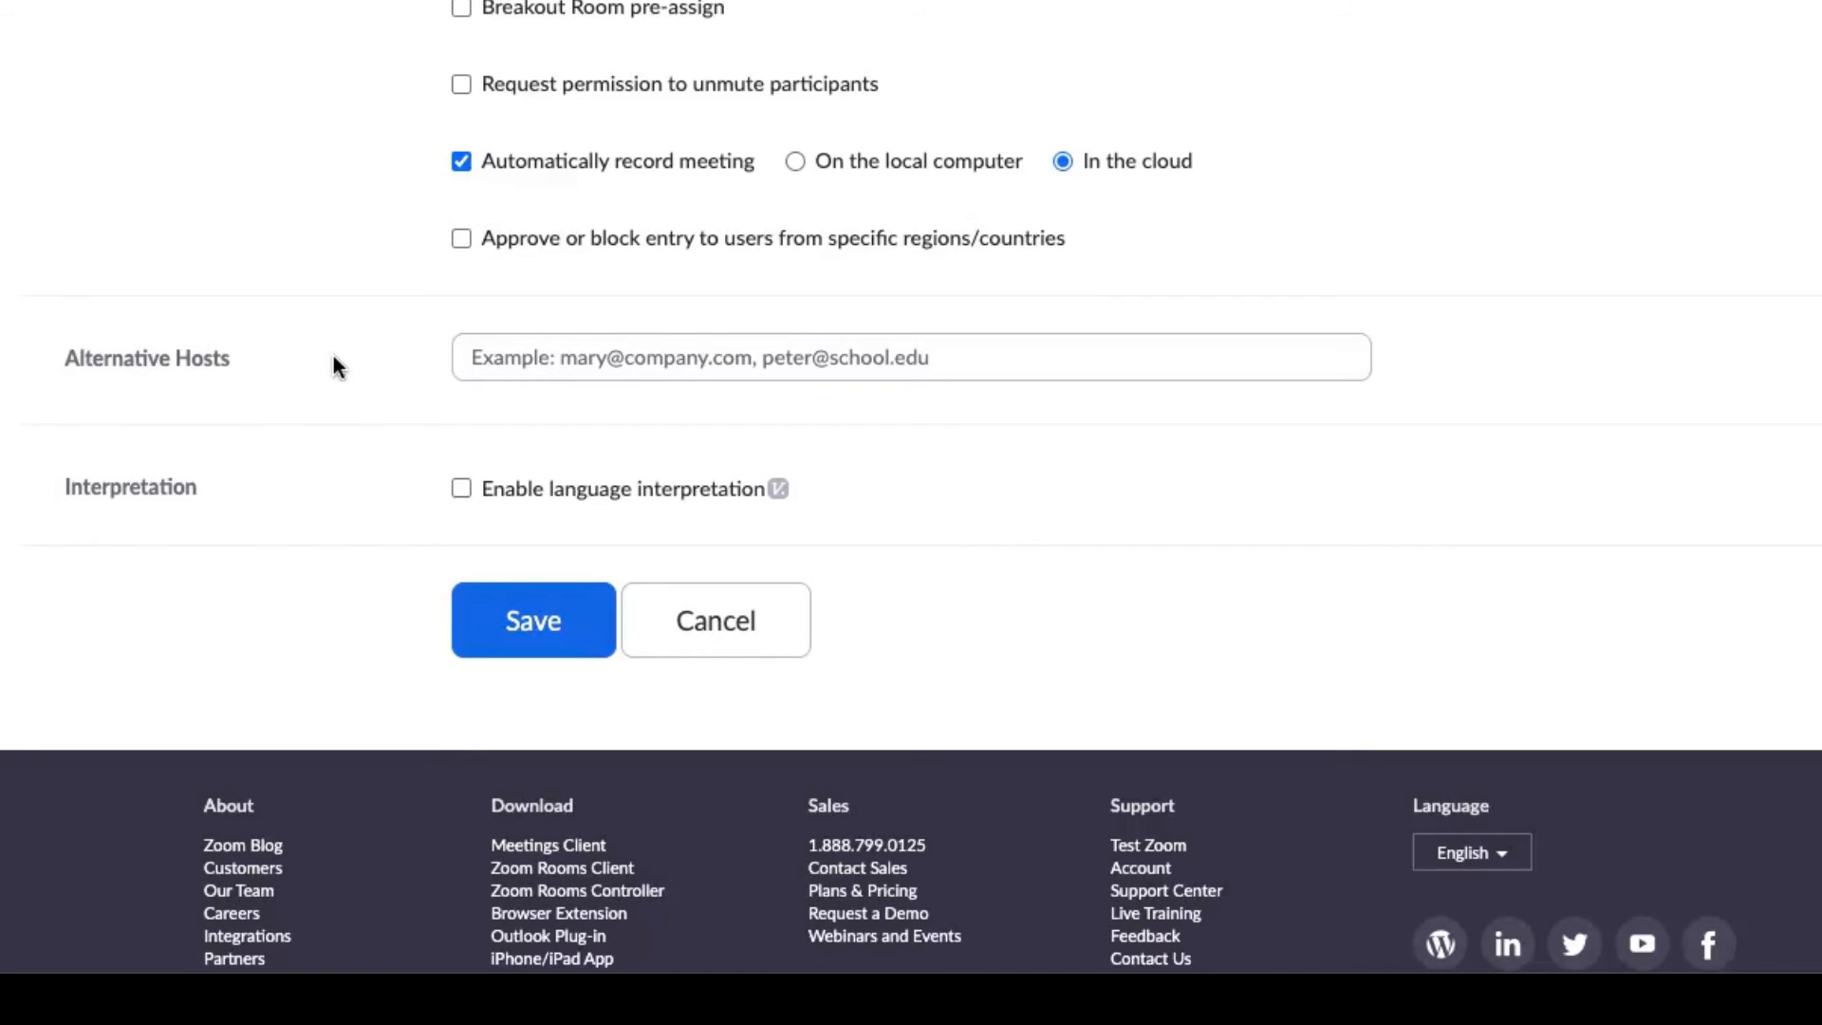
pyautogui.click(596, 358)
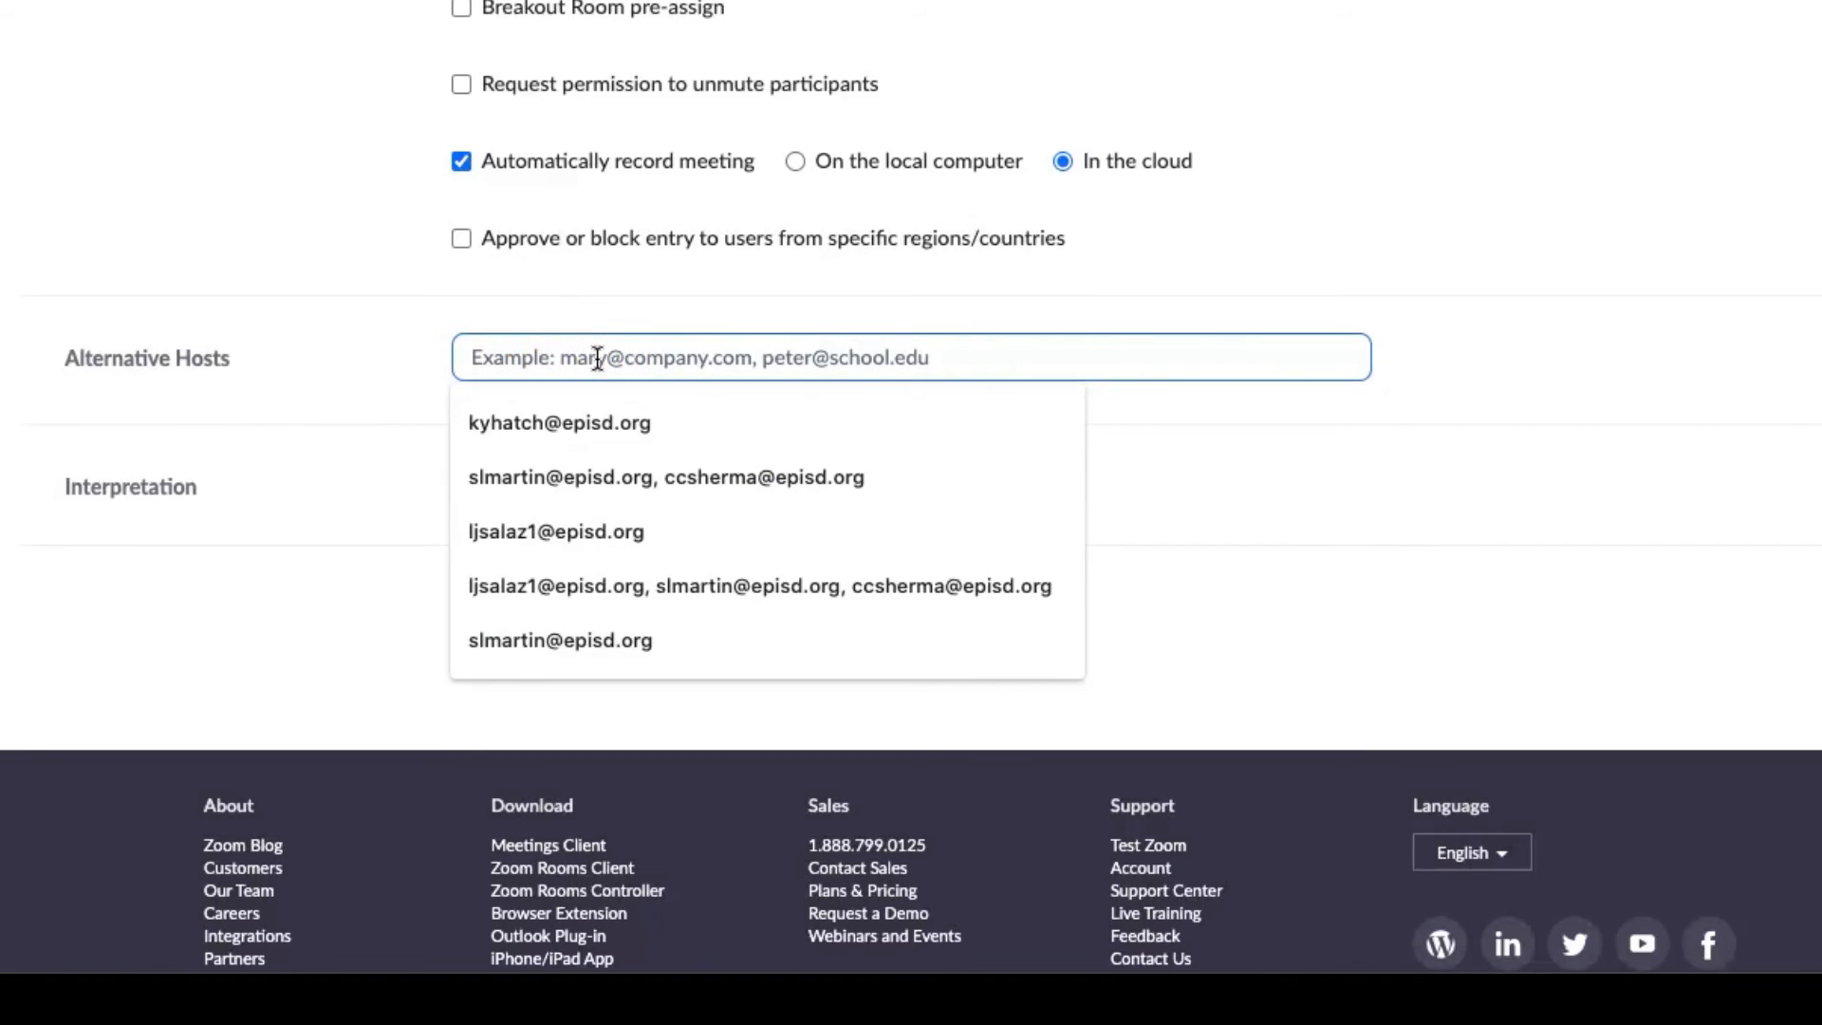
pyautogui.click(561, 641)
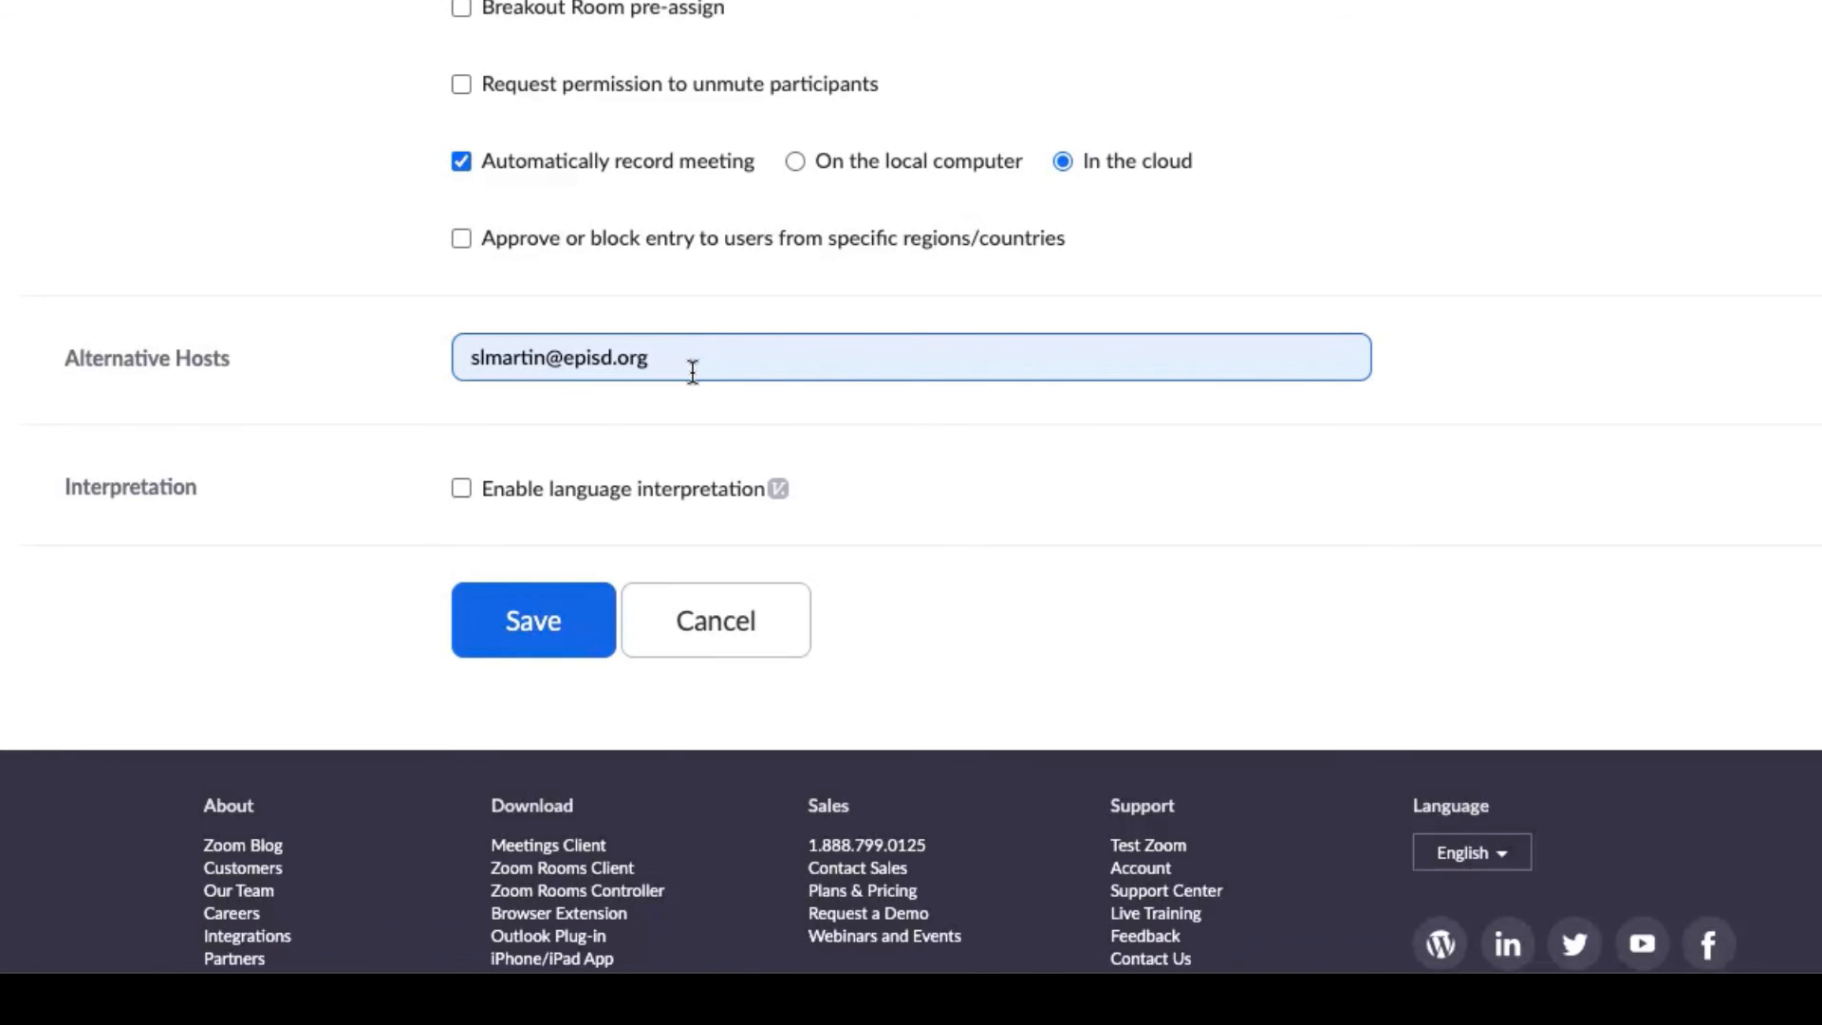
pyautogui.click(548, 591)
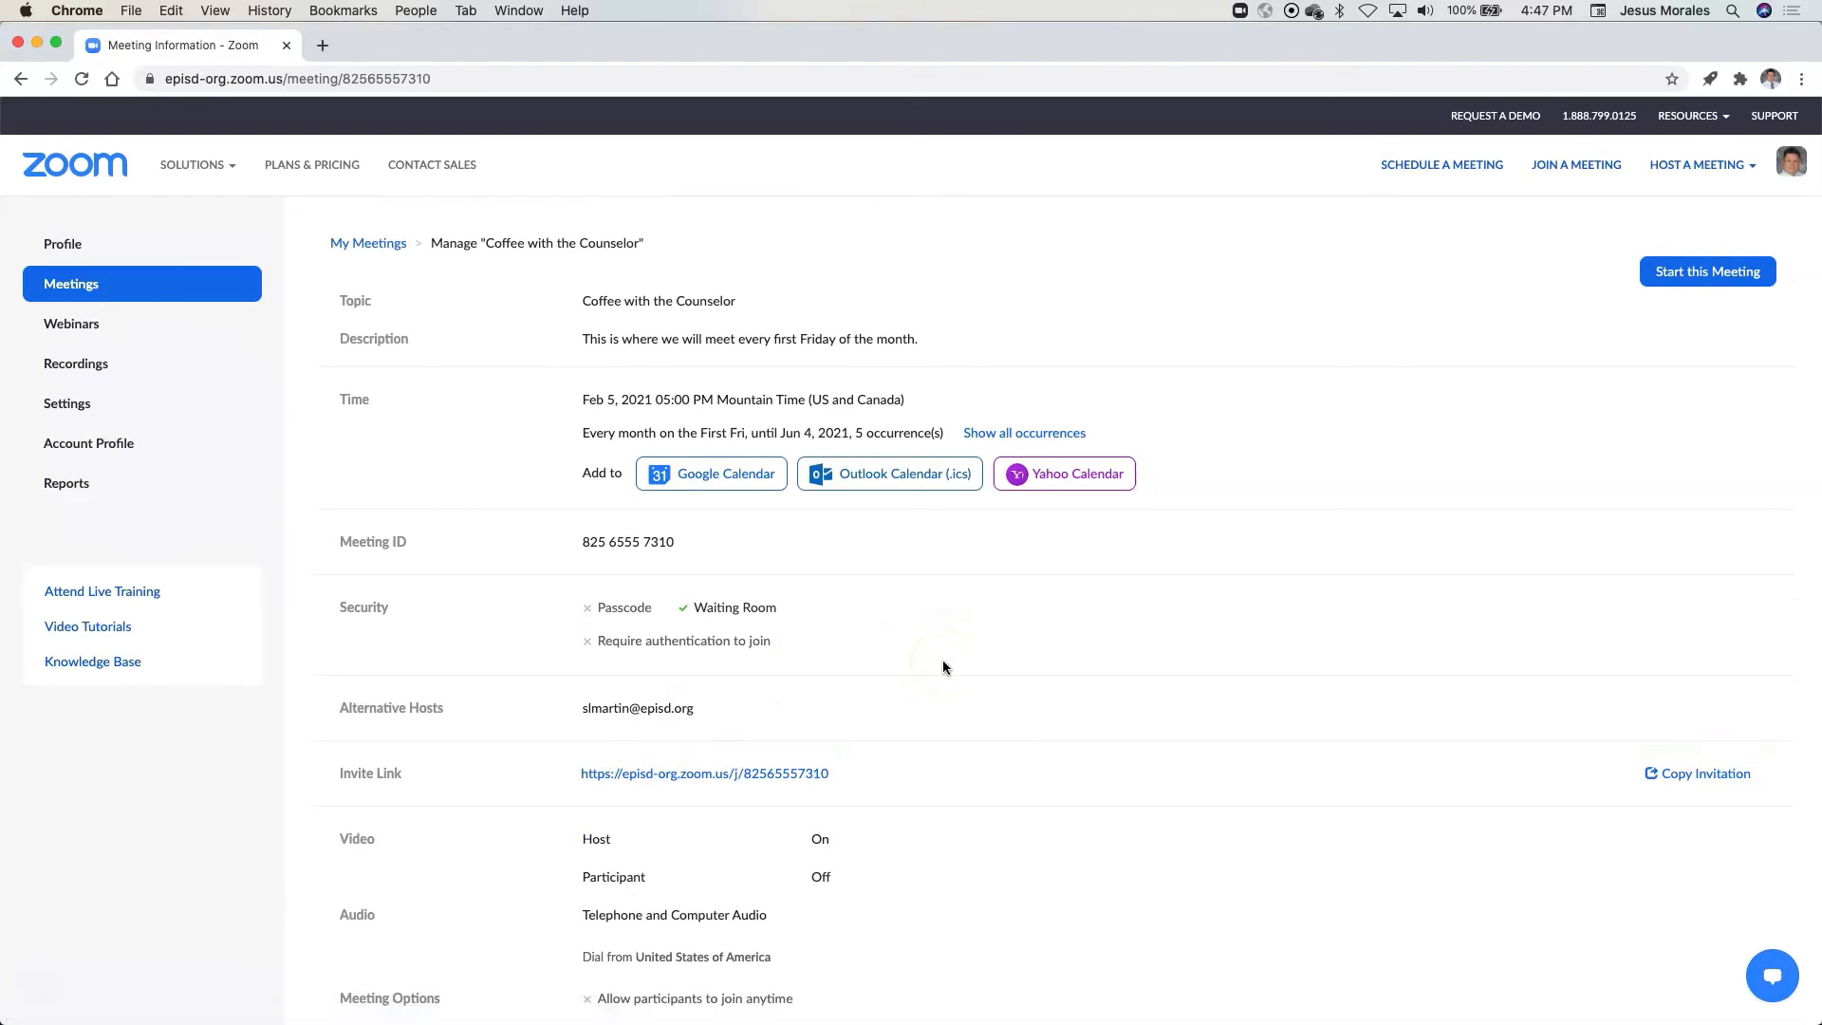
pyautogui.scroll(-3, 943, 667)
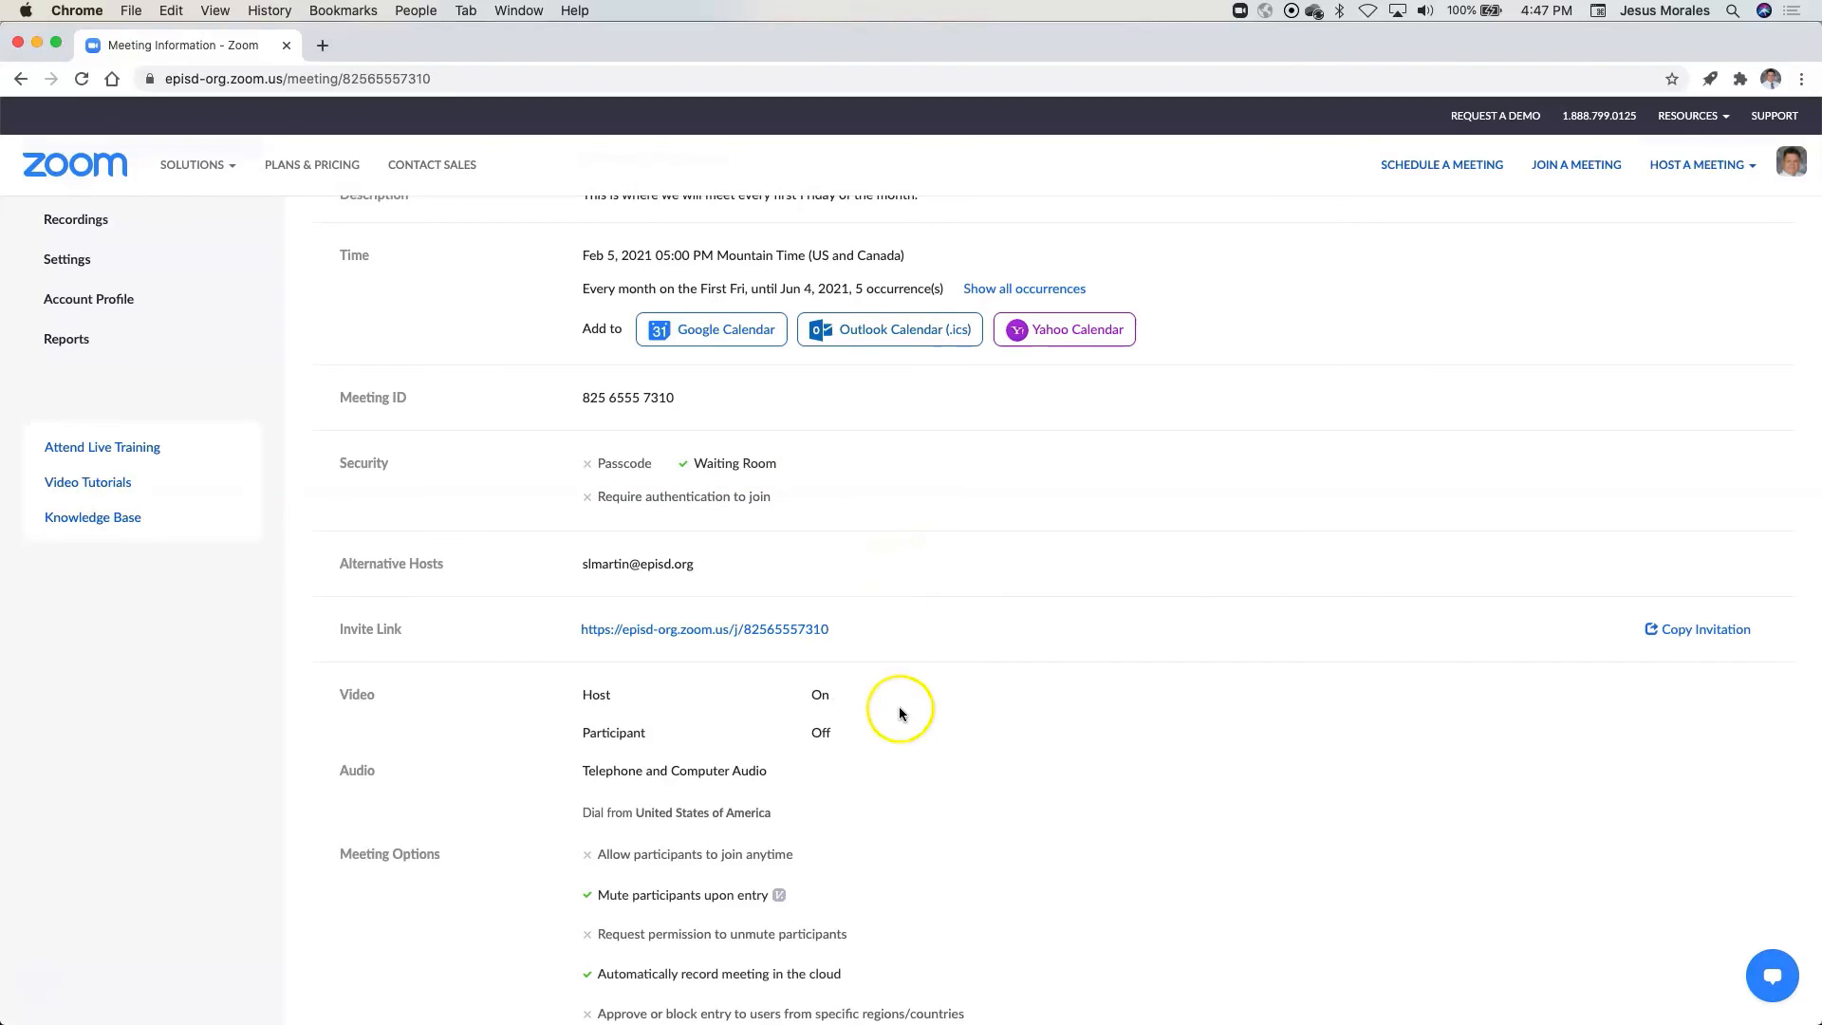
pyautogui.scroll(-3, 899, 712)
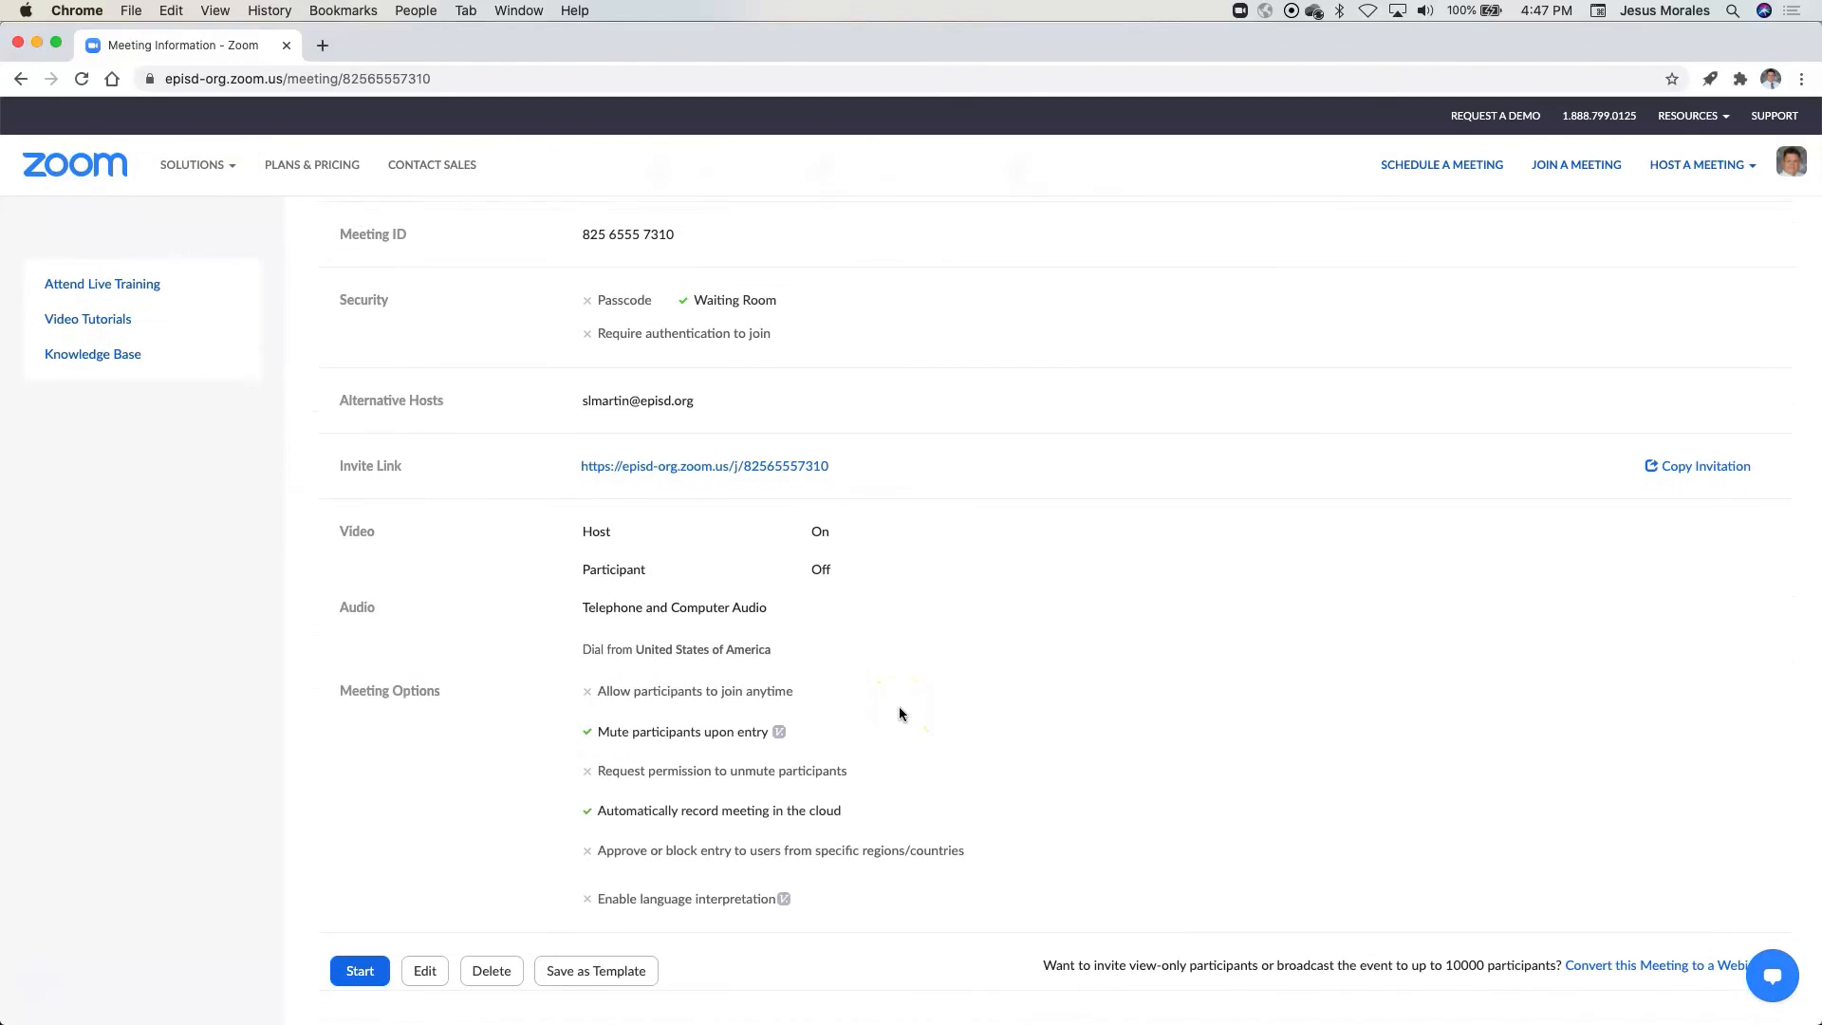